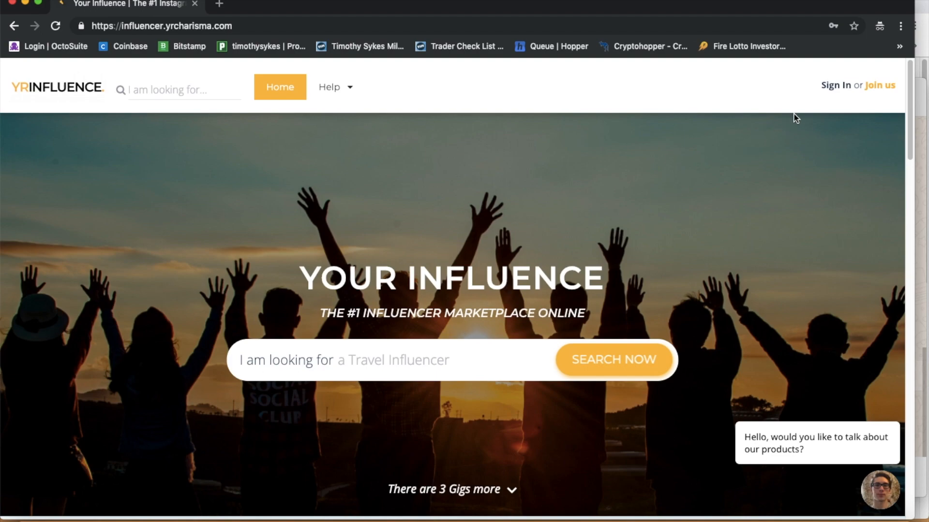
Step: Sign in with the account username and password, then scroll the dashboard to the empty My Gigs panel
click(840, 92)
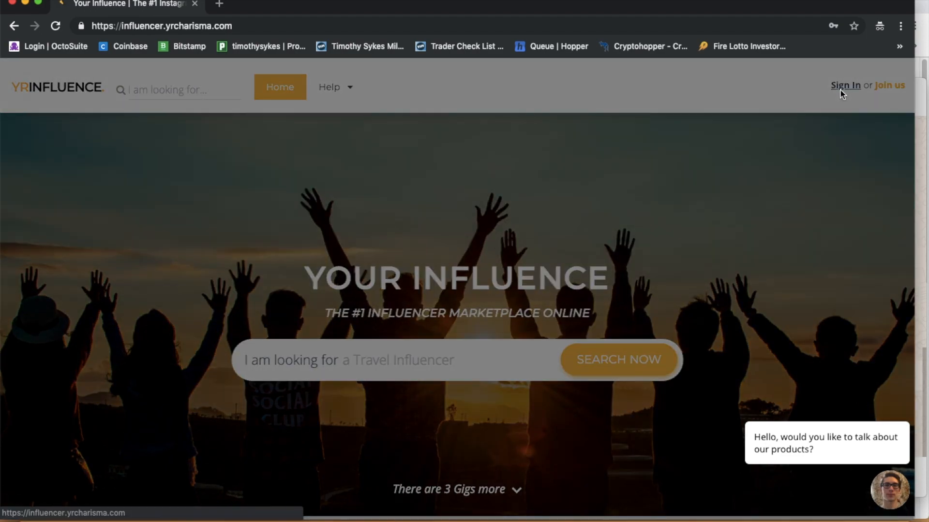
click(404, 269)
text(testing)
key(Tab)
text(testing)
key(Return)
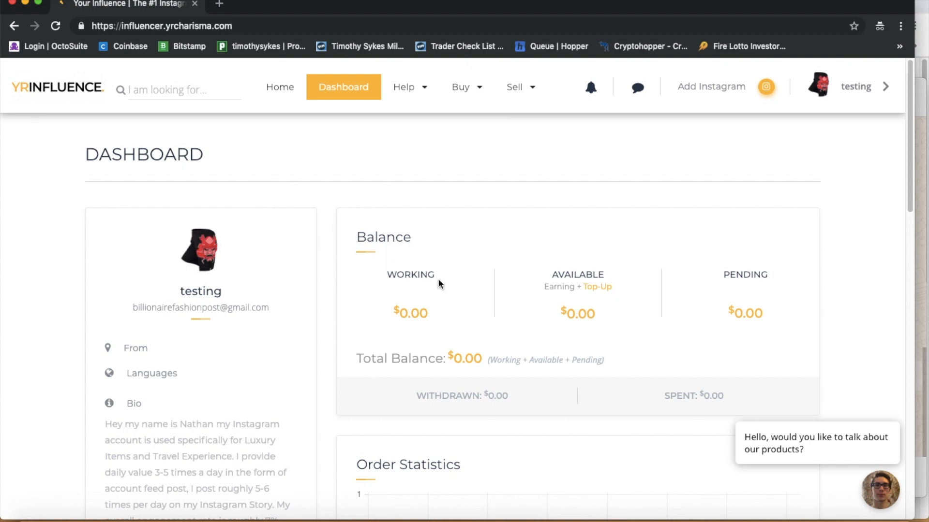
scroll(439, 285, down, 4)
scroll(437, 279, down, 4)
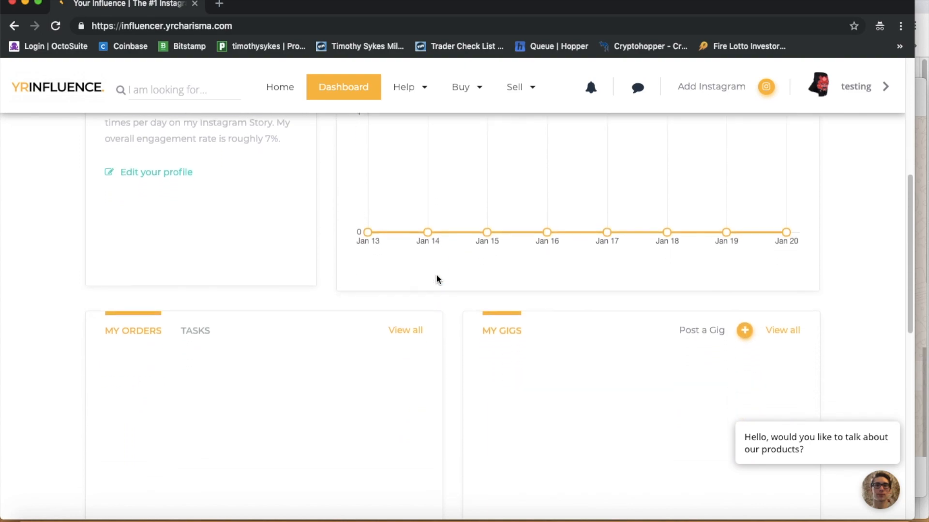
scroll(437, 280, down, 1)
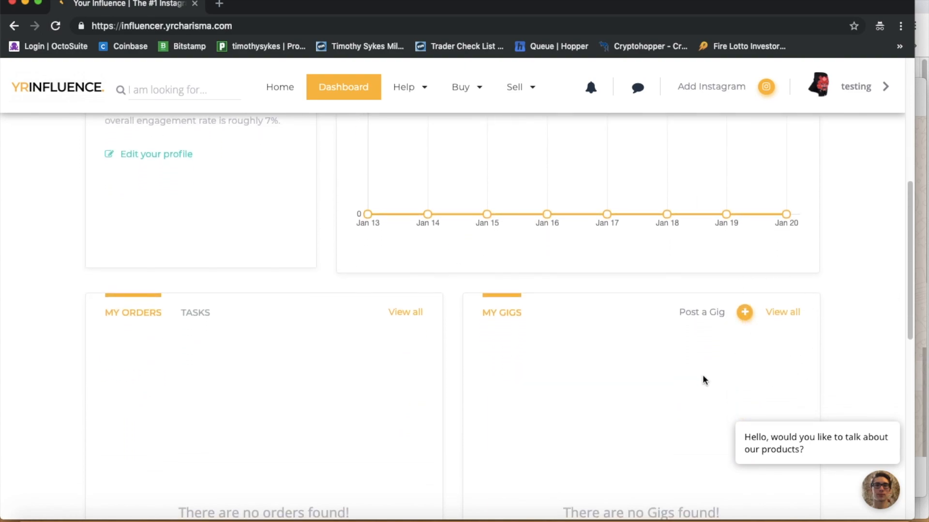
Step: Post a new gig and name it 'Instagram Shoutout (Lead Generation)'
click(745, 312)
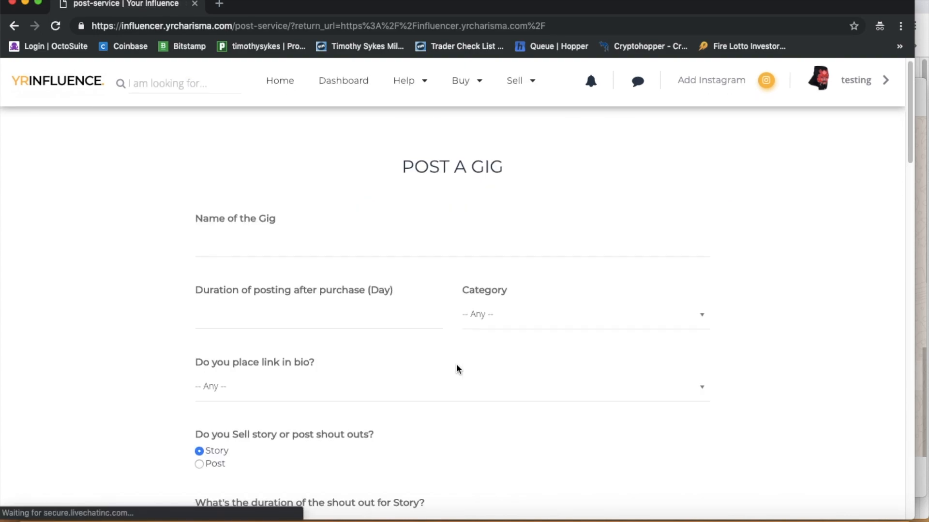
click(268, 247)
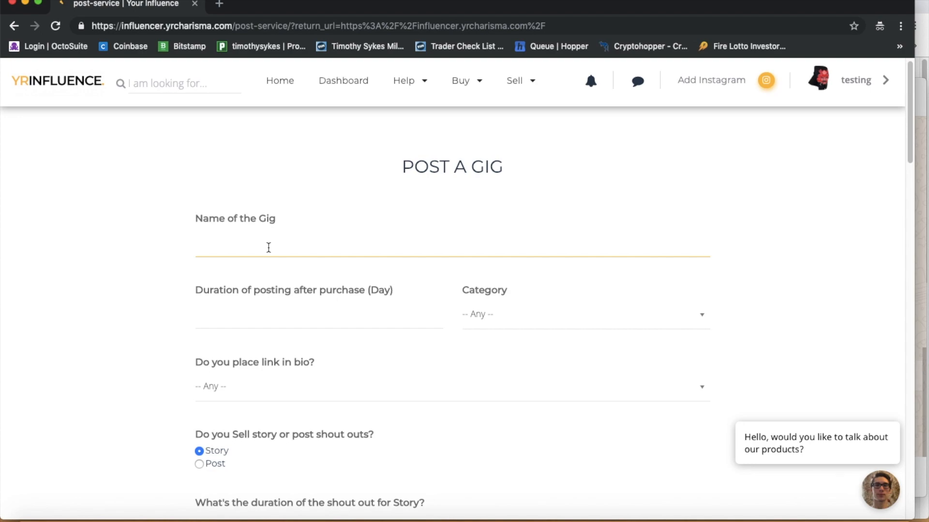
text(Instagram Shoutout (Lead ge)
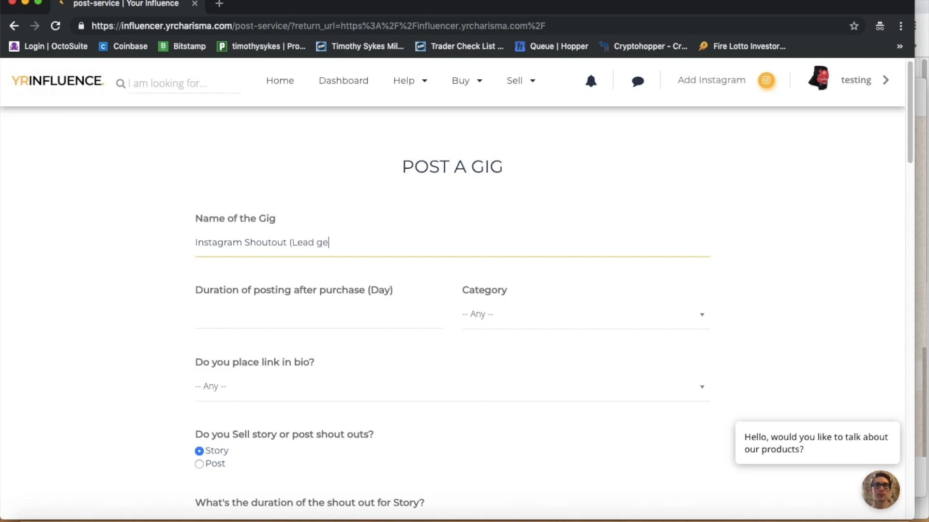
key(BackSpace)
text(Gnera)
key(BackSpace)
key(BackSpace)
key(BackSpace)
key(BackSpace)
text(eneration))
click(338, 306)
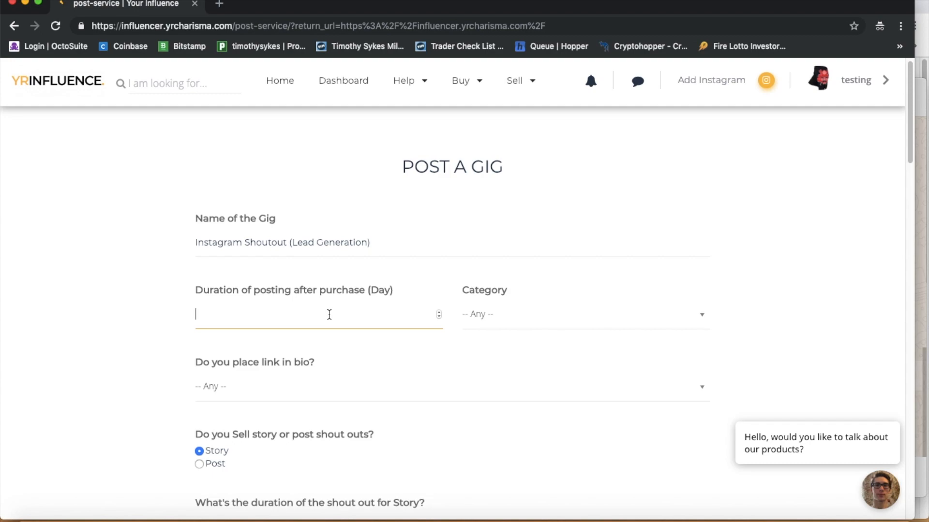
Step: Set the posting duration to 1 day and choose Cars as the gig category
text(1)
click(326, 387)
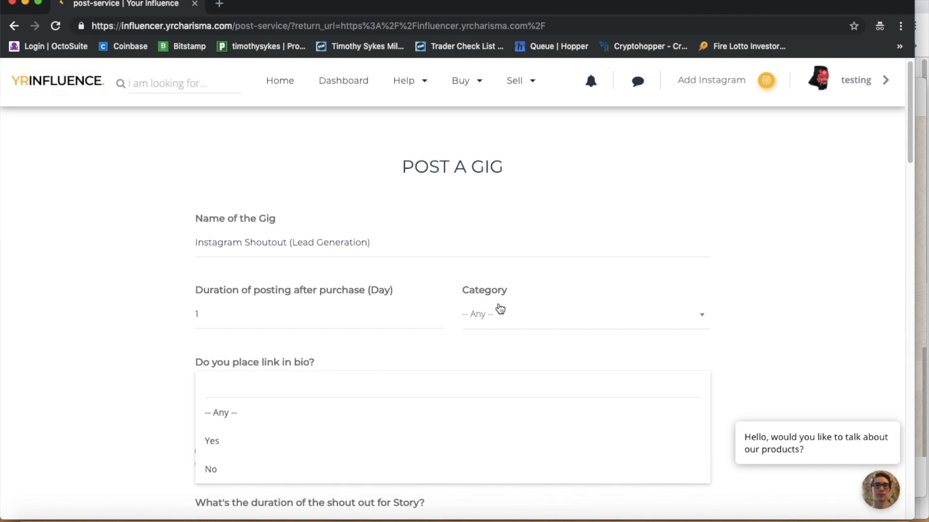
click(499, 314)
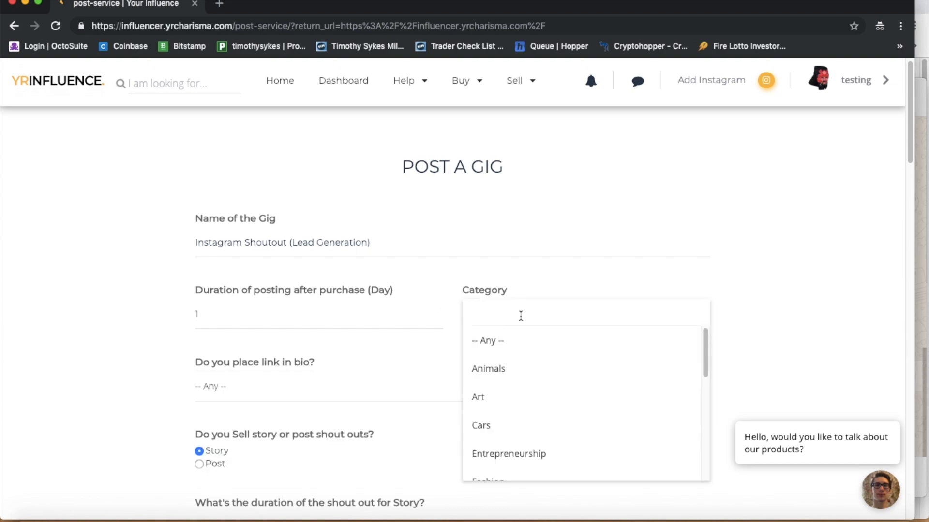
text(fitm)
key(BackSpace)
text(n)
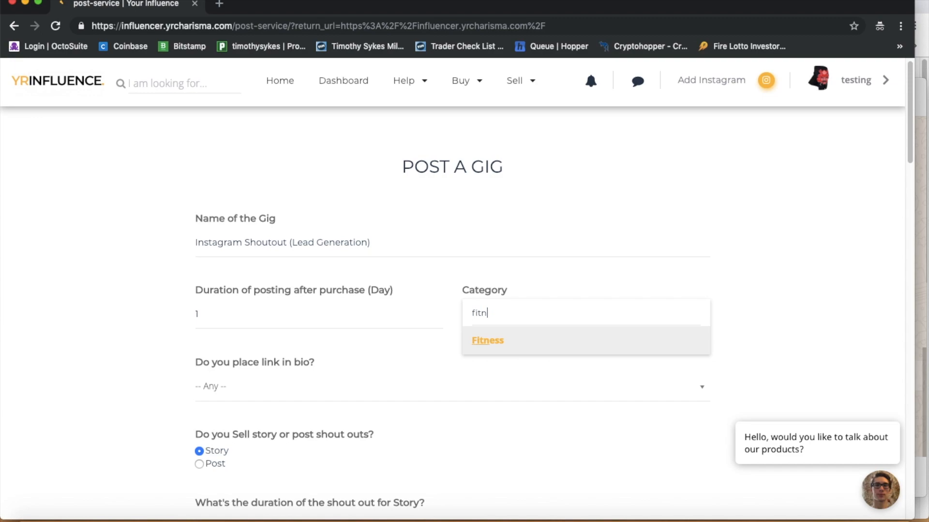
key(BackSpace)
key(BackSpace)
key(BackSpace)
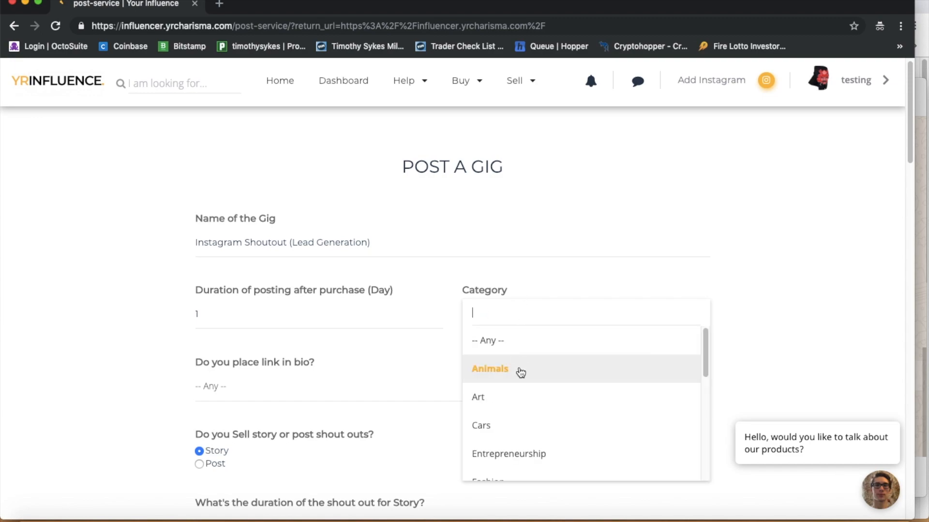
scroll(523, 381, down, 3)
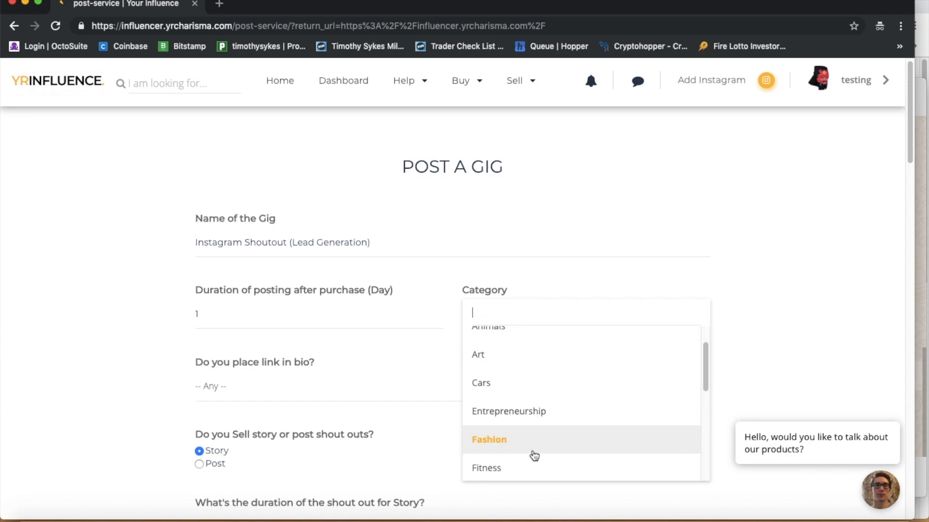
scroll(534, 456, down, 5)
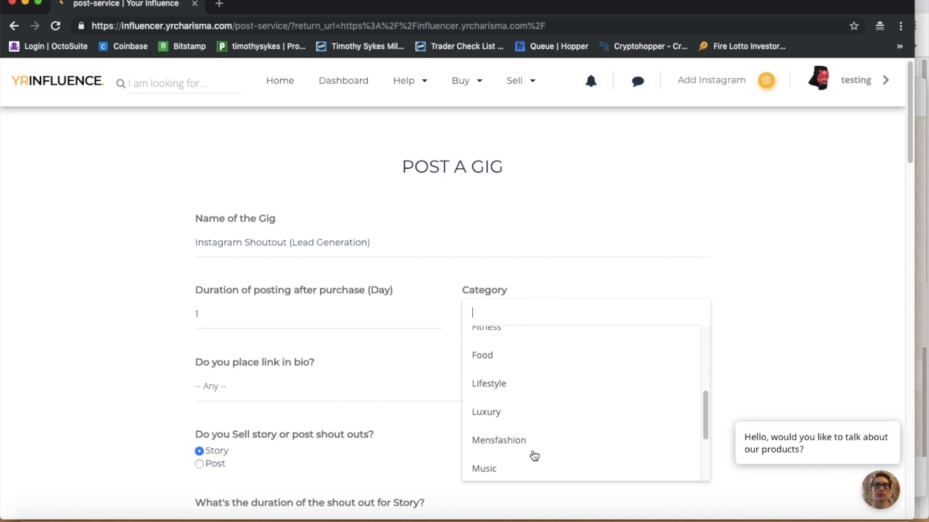
scroll(534, 456, down, 3)
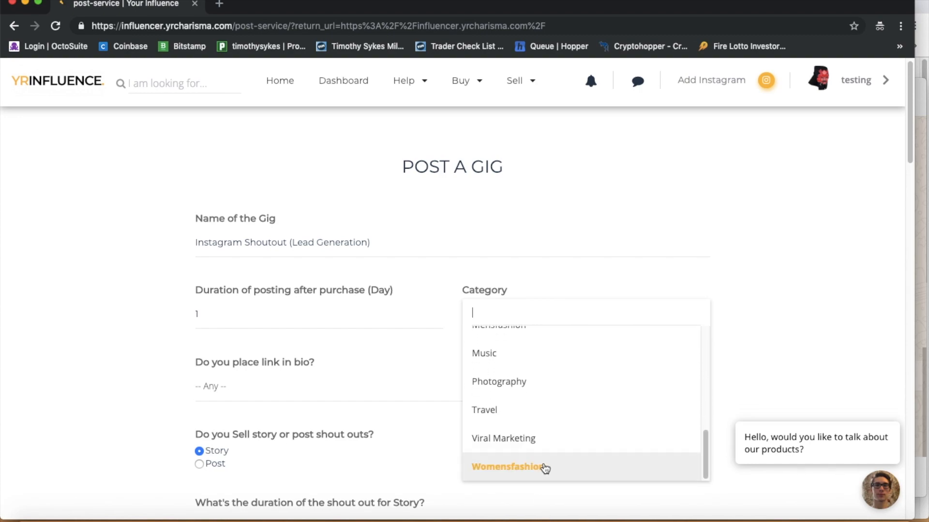
scroll(555, 407, up, 2)
scroll(556, 406, up, 8)
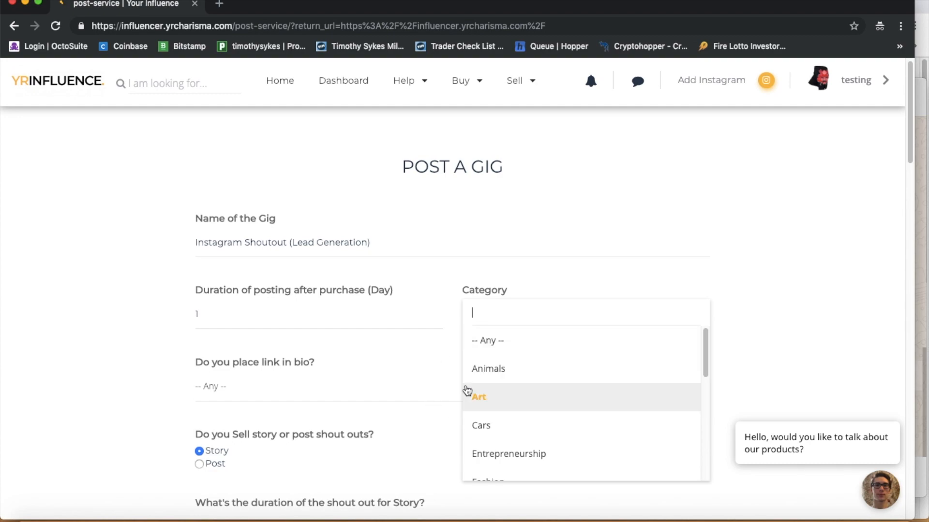
click(541, 282)
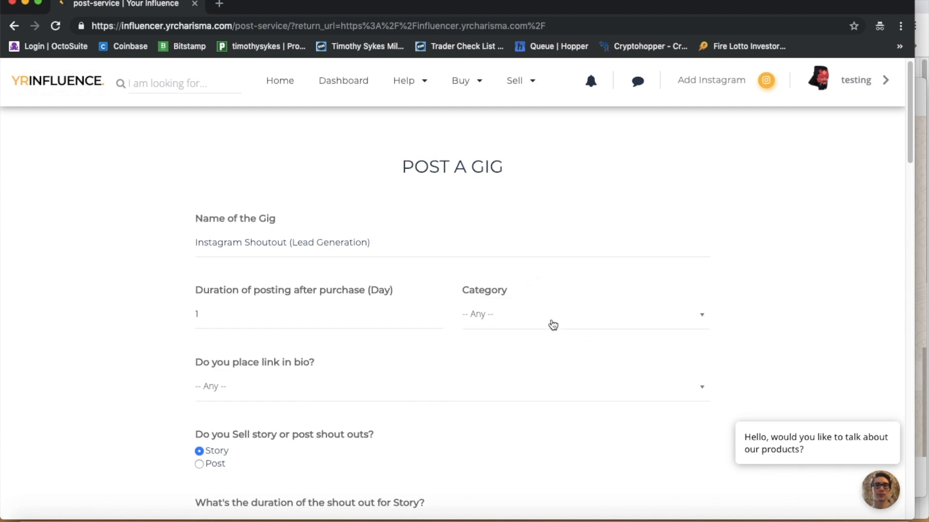
click(554, 329)
click(514, 430)
Step: Answer No to 'Do you place link in bio?'
click(281, 393)
click(276, 467)
scroll(331, 435, down, 2)
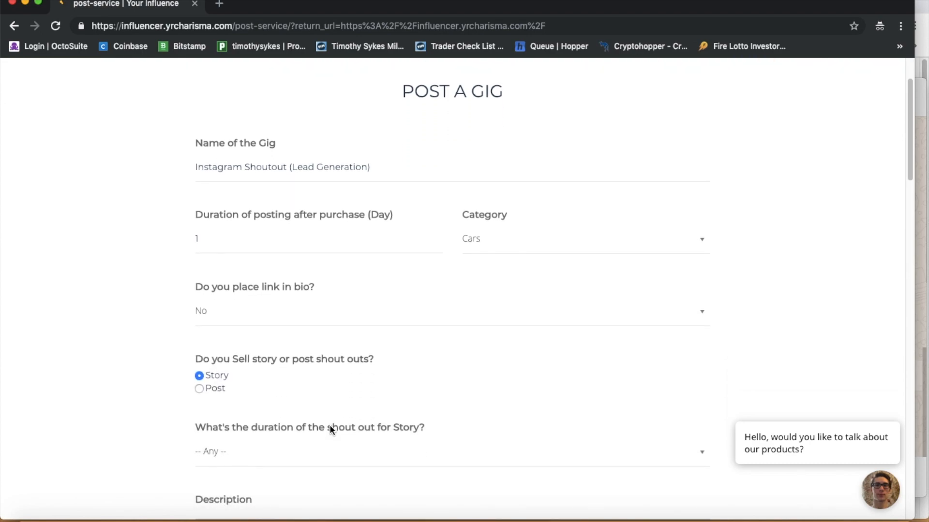
Step: Choose 24hr in the 'duration of the shout out for Story' dropdown
scroll(329, 424, down, 2)
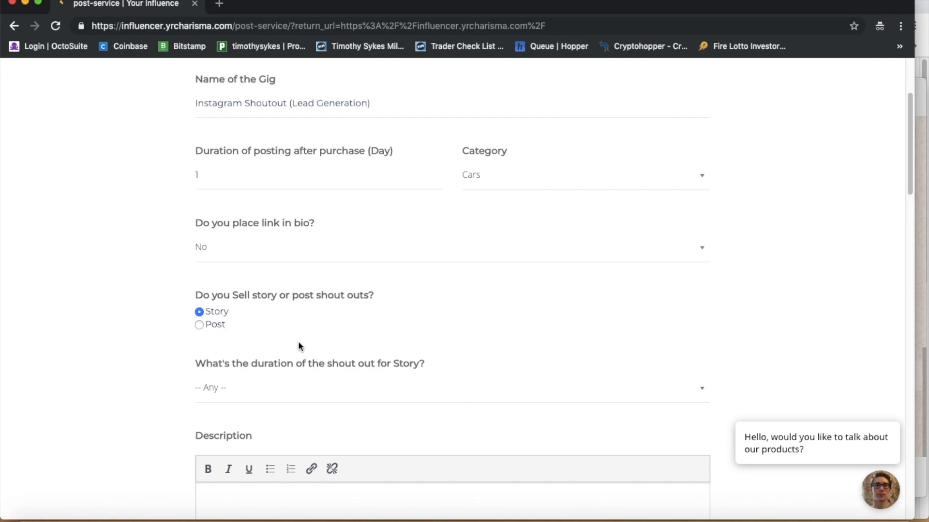
scroll(299, 343, down, 2)
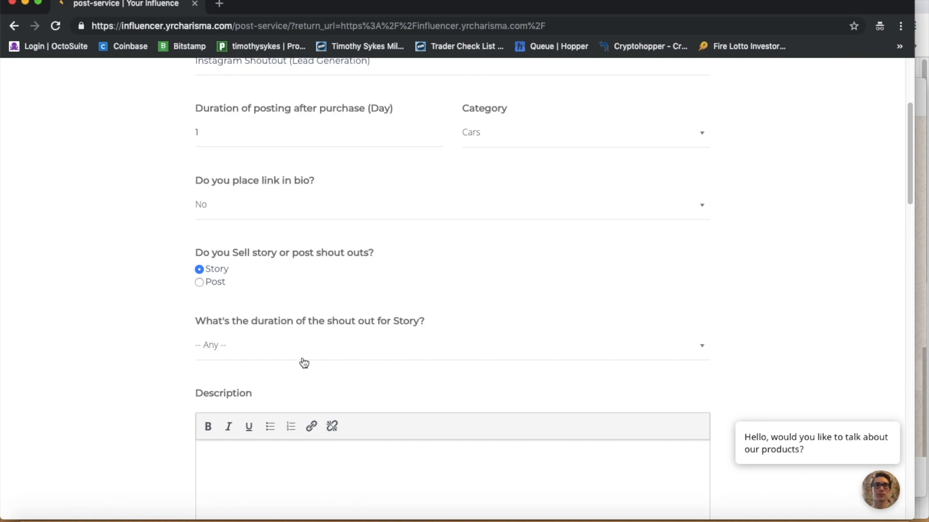
click(271, 356)
click(223, 402)
scroll(414, 327, down, 2)
scroll(415, 328, up, 3)
scroll(362, 297, down, 3)
scroll(362, 297, down, 1)
scroll(360, 261, up, 3)
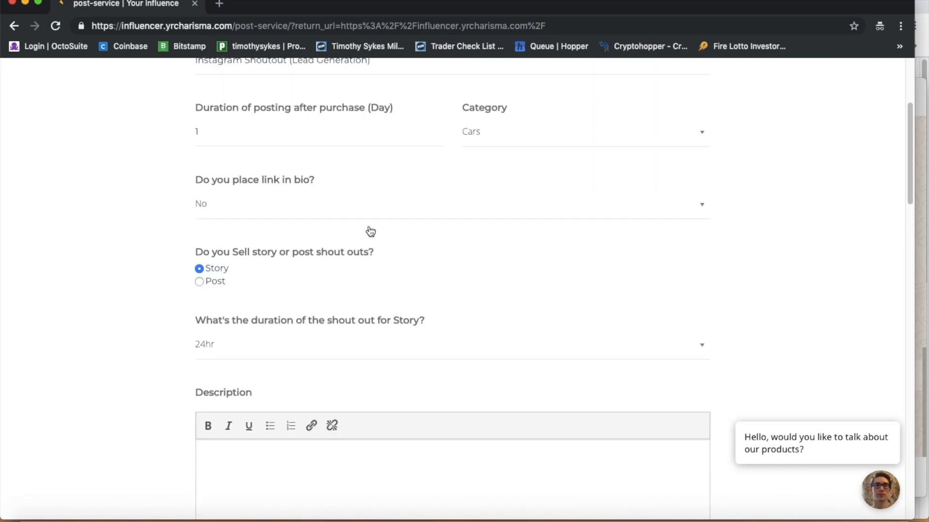
scroll(370, 232, up, 1)
scroll(344, 300, down, 1)
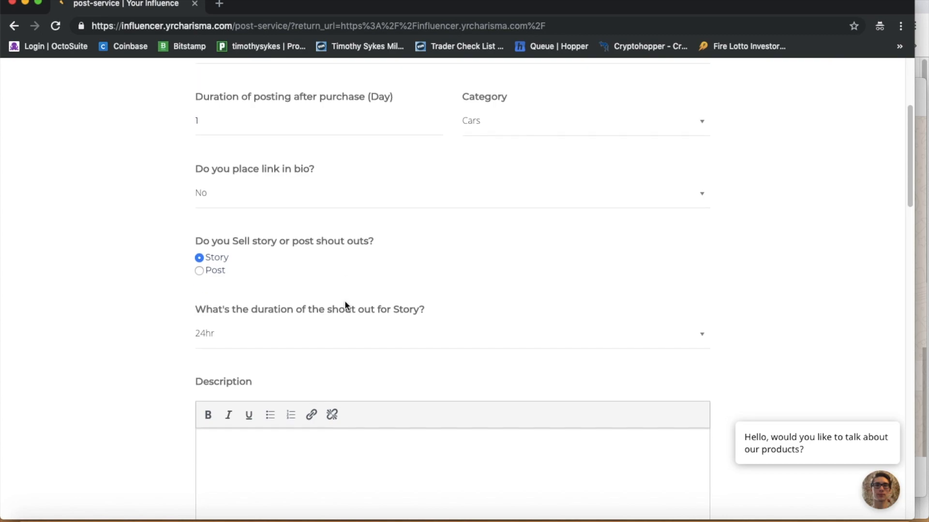
scroll(307, 399, down, 2)
click(307, 398)
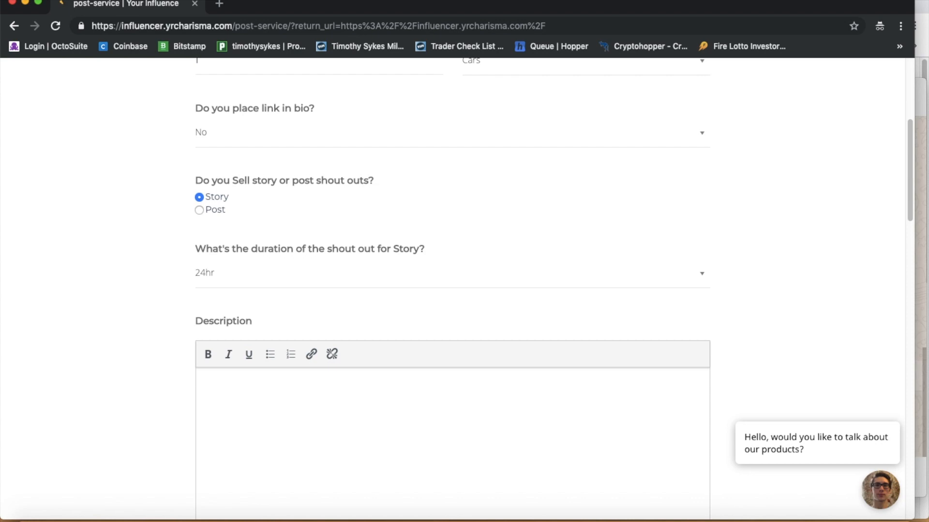
Step: Write the Instagram shoutout intro and the 'Instagram Reach 7 Day Period +1m impressions' line
text(The is)
key(BackSpace)
key(BackSpace)
text(is an Inst)
key(BackSpace)
key(BackSpace)
key(BackSpace)
text(nstagram shotouts)
key(BackSpace)
key(BackSpace)
key(BackSpace)
key(BackSpace)
key(BackSpace)
key(BackSpace)
text(utout , )
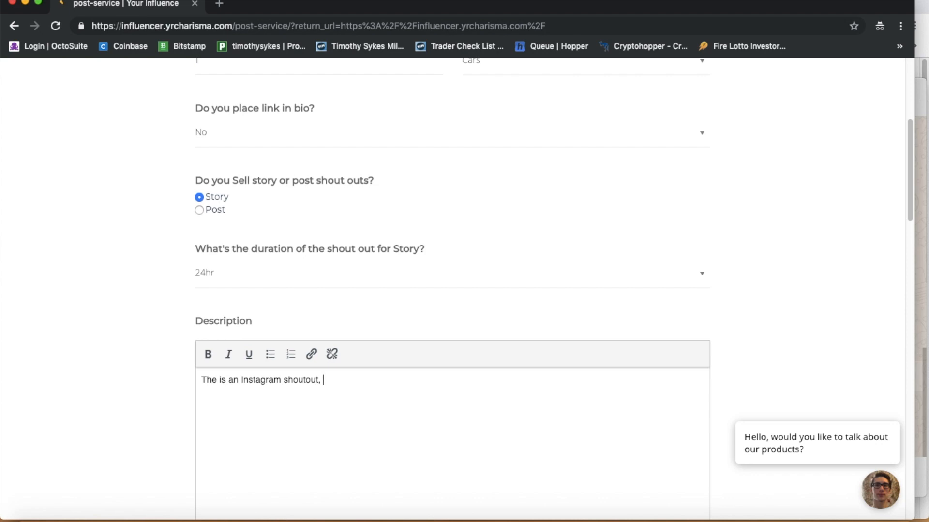
text(for t)
text(@apex_pack)
text(Instga)
text(ram)
key(BackSpace)
key(BackSpace)
key(BackSpace)
key(BackSpace)
text(gram)
key(BackSpace)
key(BackSpace)
key(BackSpace)
key(BackSpace)
key(BackSpace)
text(ram)
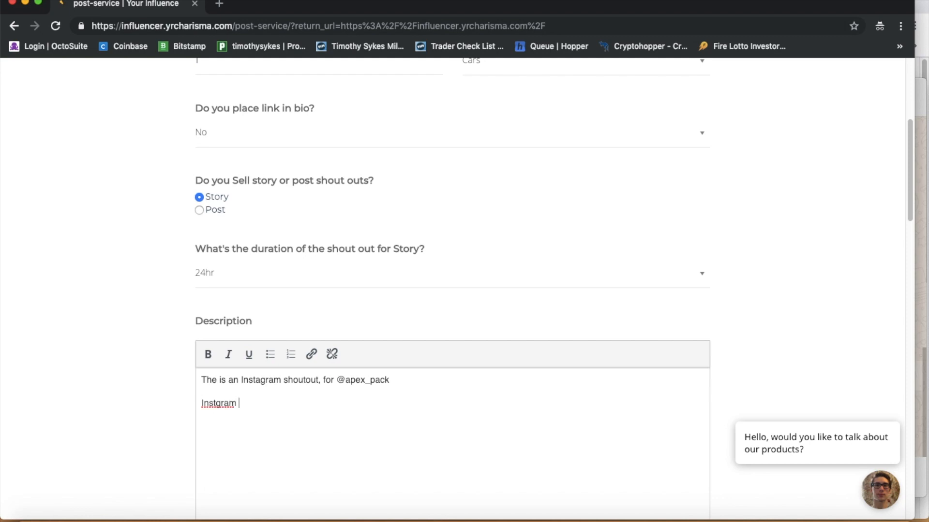
key(BackSpace)
key(BackSpace)
key(BackSpace)
key(BackSpace)
text(tagram Reach 7 Day )
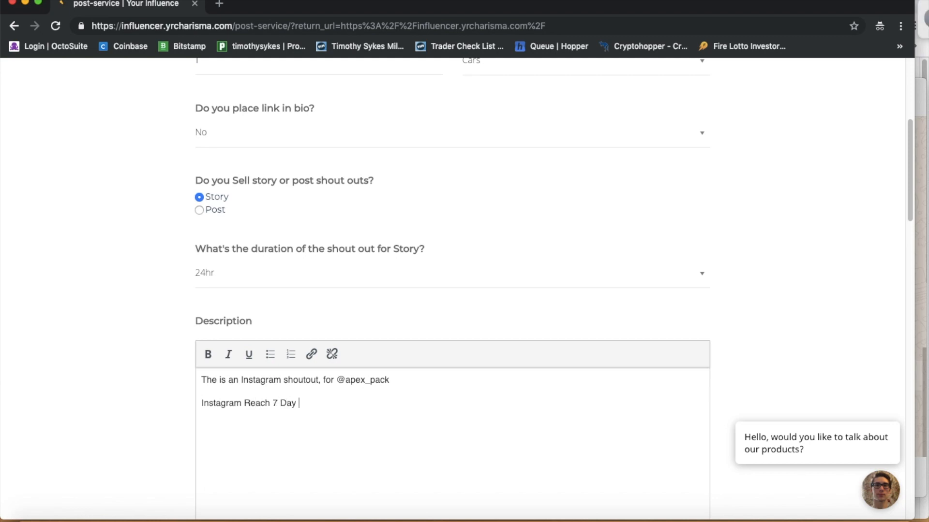
text(Period ()
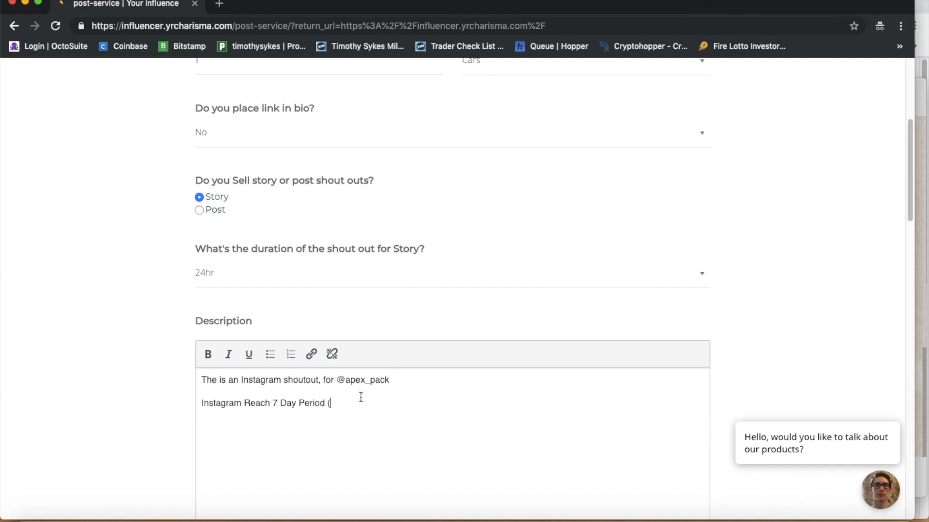
key(BackSpace)
text(+1m impressions)
Step: Add a colon after Period, then lines for Engagement Rate 4%, Website Click URL 10-100/week, and Story Reach 10-18k
click(325, 403)
text(:)
click(420, 403)
key(Return)
text(Engagement )
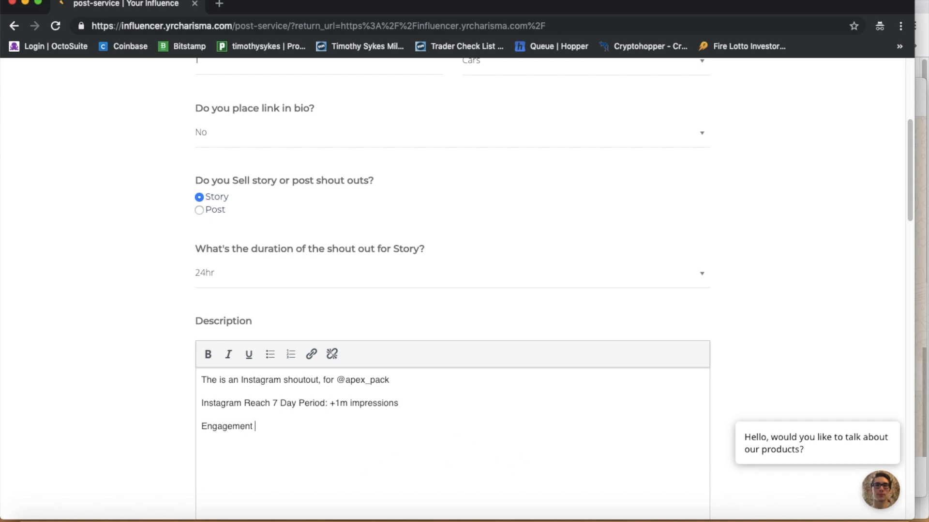
text(Rate: 4%)
text(Wered)
key(BackSpace)
key(BackSpace)
key(BackSpace)
text(bsite Clo)
key(BackSpace)
text(ick )
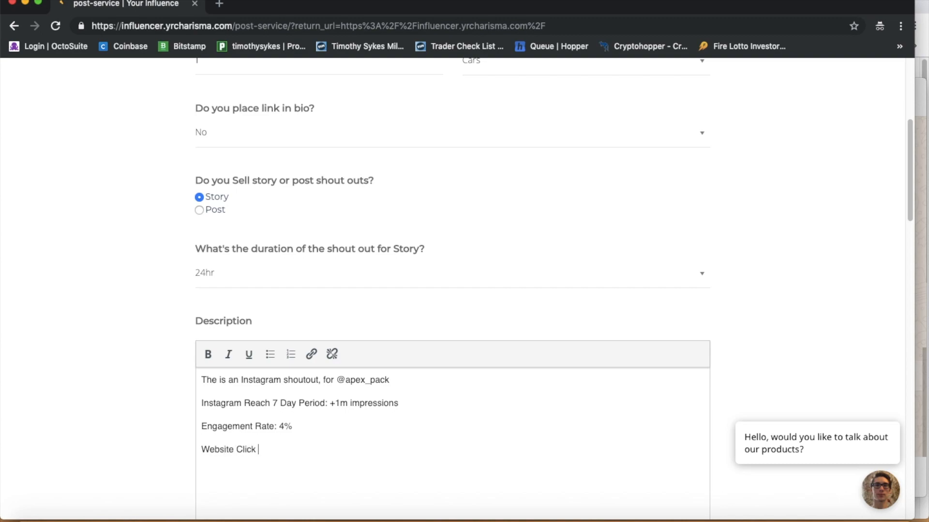
text(URL: 10-100 /weekInstagram )
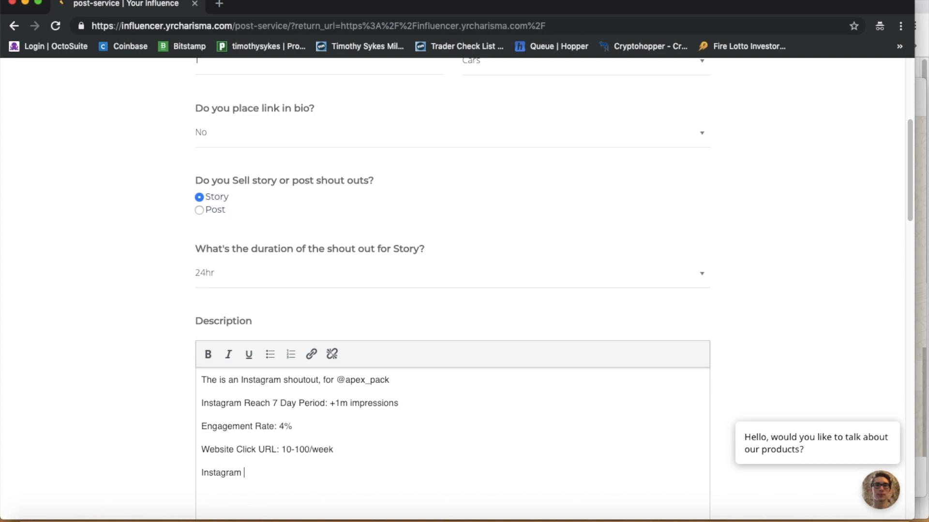
text(Story rea)
key(BackSpace)
key(BackSpace)
key(BackSpace)
text(Reach: 10-18k)
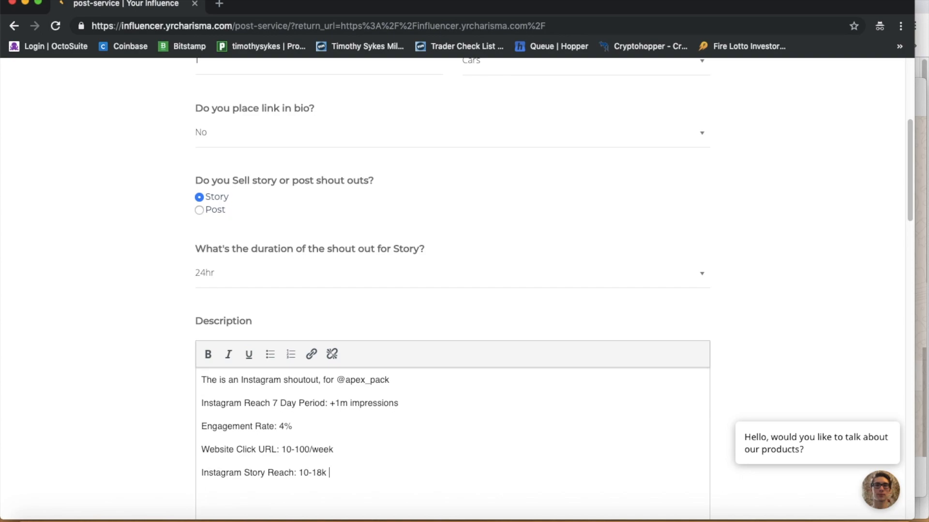
Step: Add a '**NO CONTENT CREATION**' line to the description
key(Return)
text(!!)
text(!)
text(CONTENT)
key(BackSpace)
key(BackSpace)
key(BackSpace)
key(BackSpace)
key(BackSpace)
key(BackSpace)
key(BackSpace)
key(BackSpace)
key(BackSpace)
key(BackSpace)
key(BackSpace)
text(**NO CONGE)
key(BackSpace)
key(BackSpace)
text(TENT CREATION)
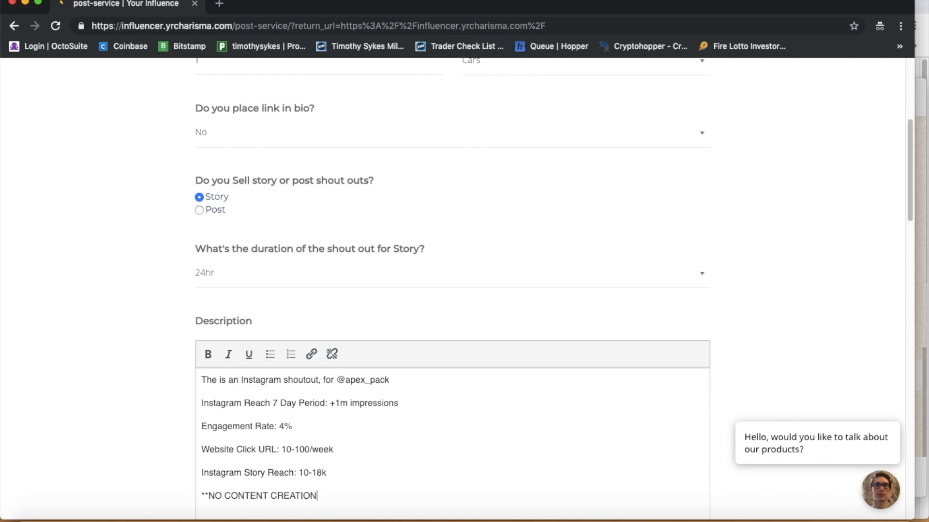
text(**)
key(Return)
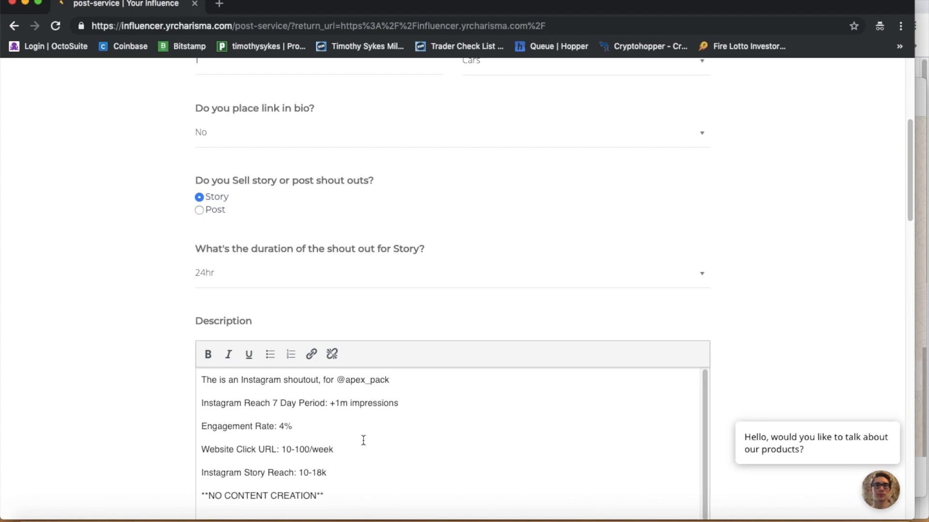
Step: Write the paragraph requiring buyers to provide content, with a veto right, and fix 'doesn't'
text(The )
text(pla)
key(BackSpace)
key(BackSpace)
key(BackSpace)
text(buyer of th)
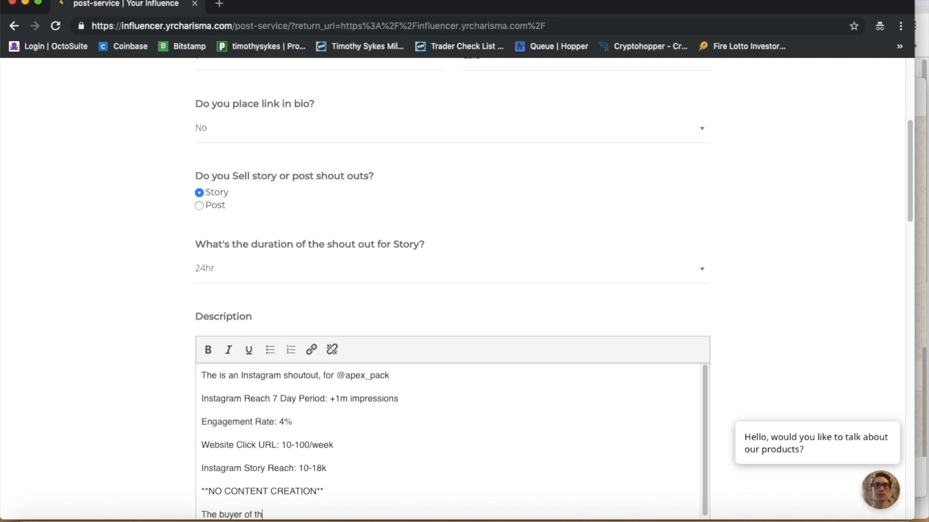
text(is gig must provide content to be posted or publs)
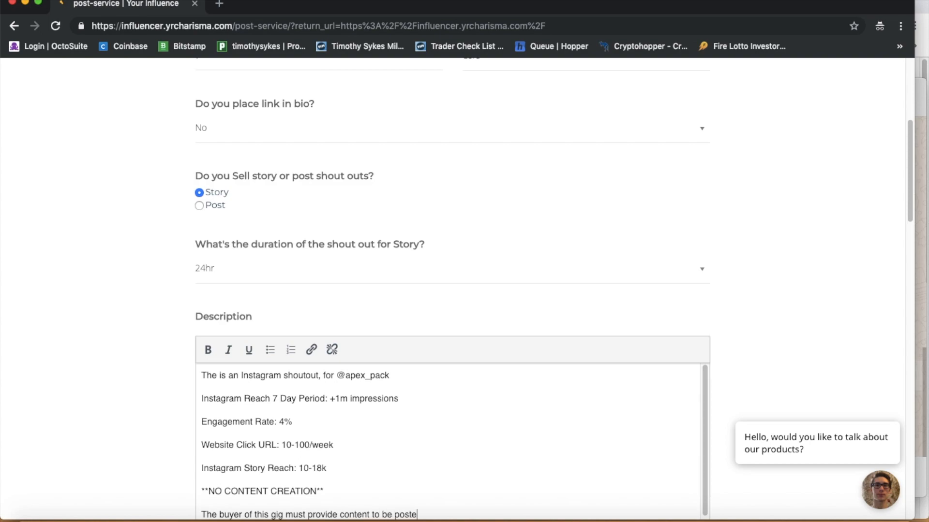
key(BackSpace)
text(ishe)
key(BackSpace)
text(d to the Instagram account, )
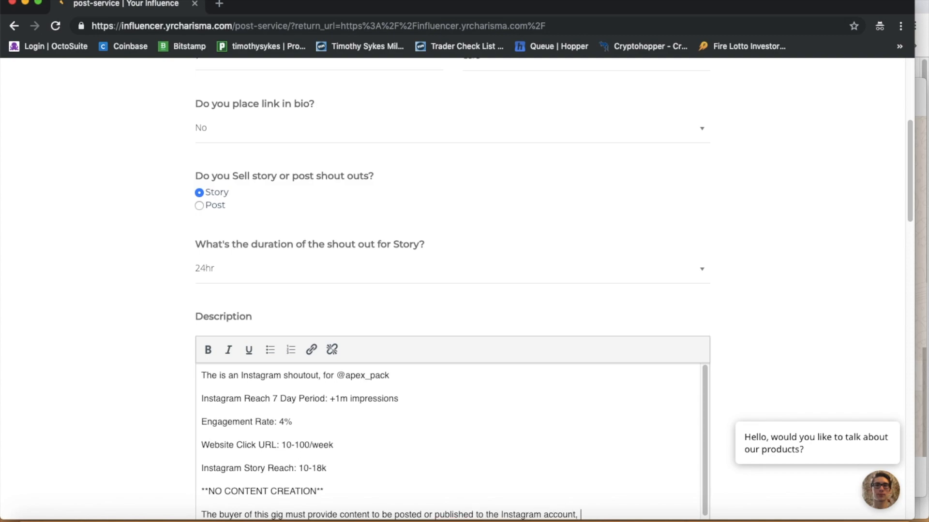
text(I that right to veto or deny any)
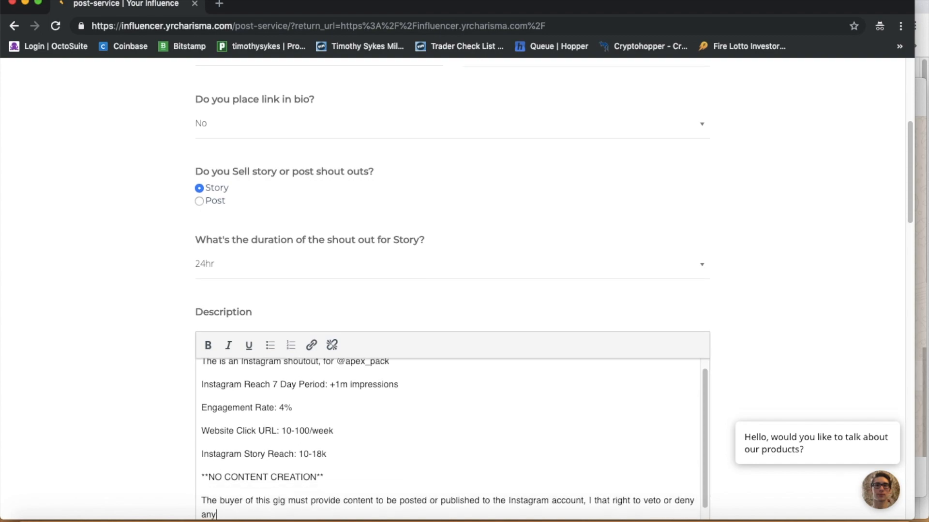
text( content that doesnt ali)
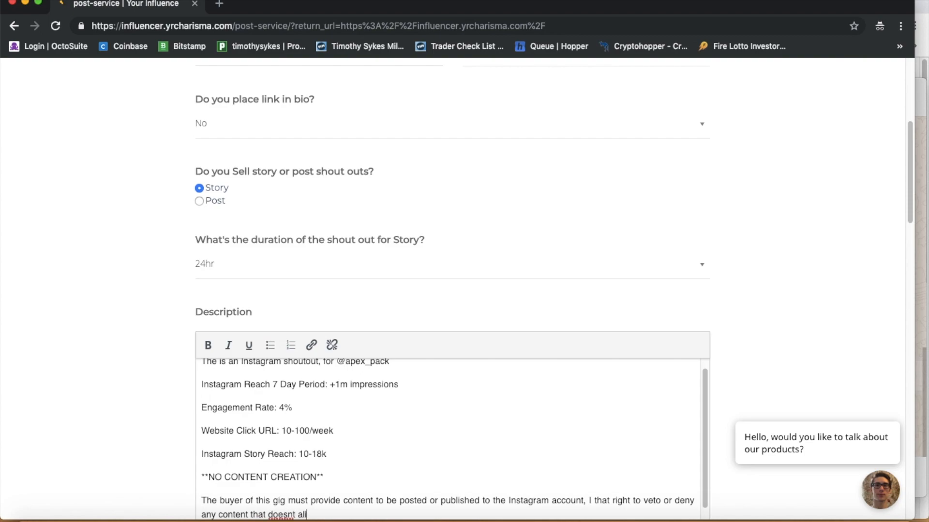
text(gn with my particular fe)
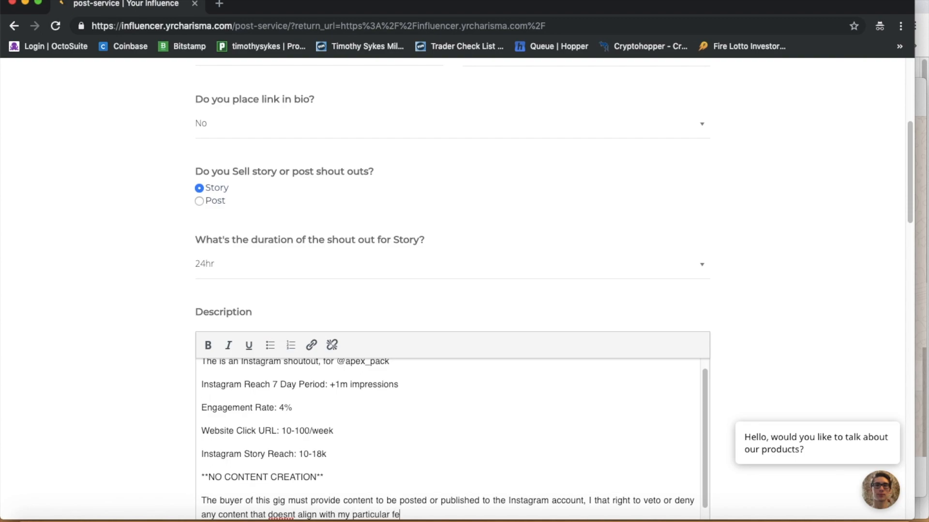
text(ed themer)
scroll(406, 387, down, 6)
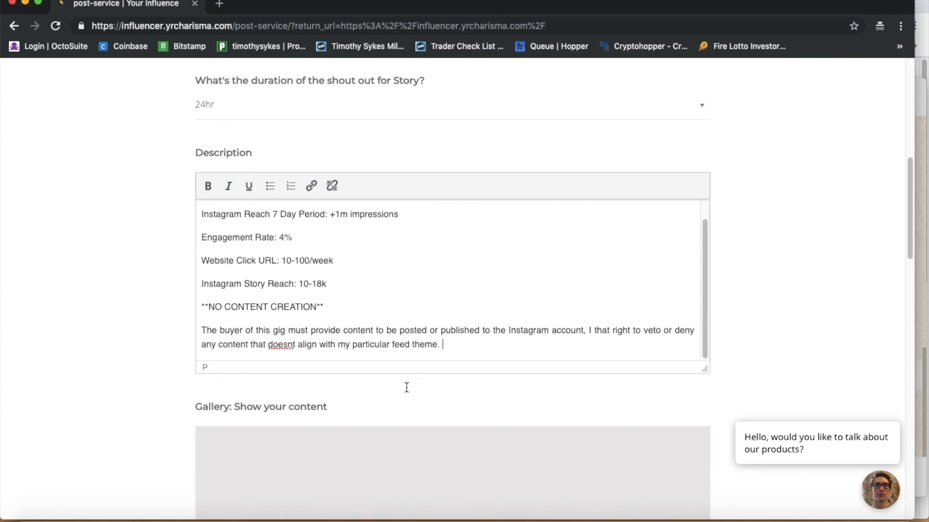
scroll(413, 341, down, 4)
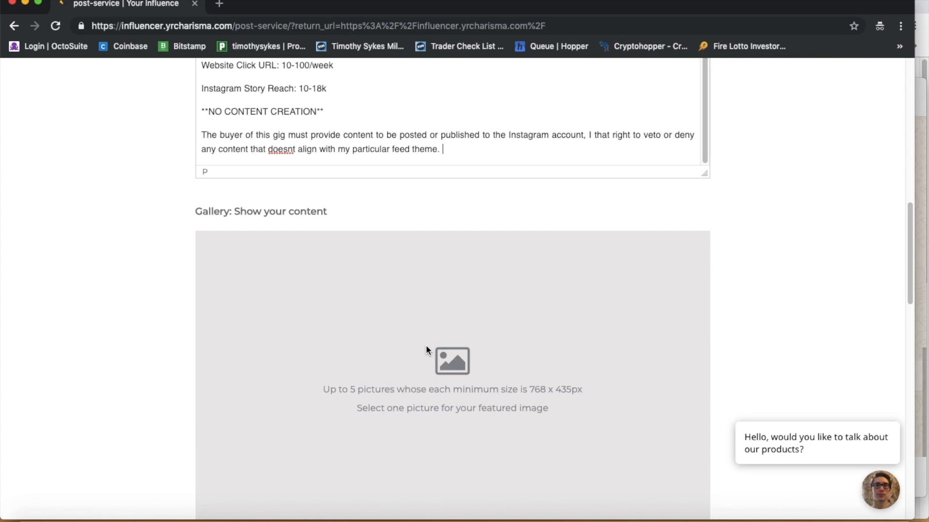
scroll(351, 384, up, 6)
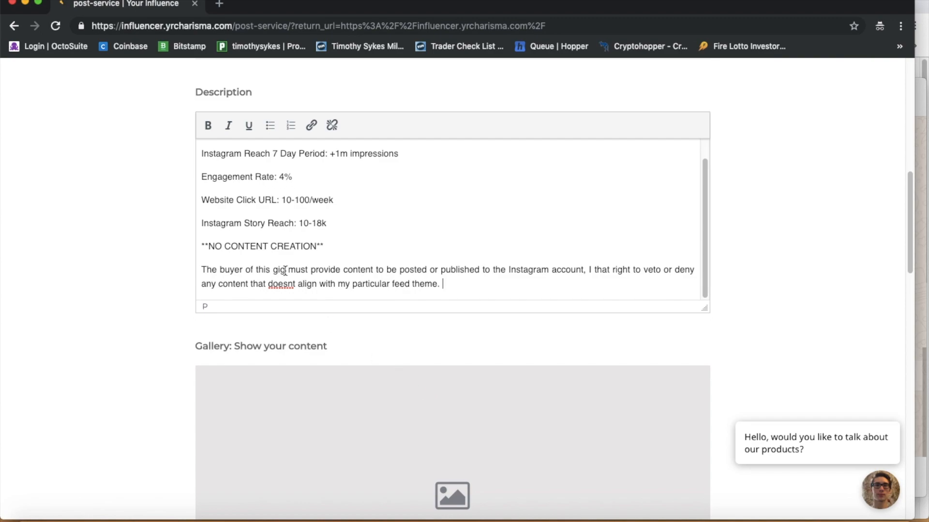
click(293, 284)
text(')
scroll(384, 349, down, 5)
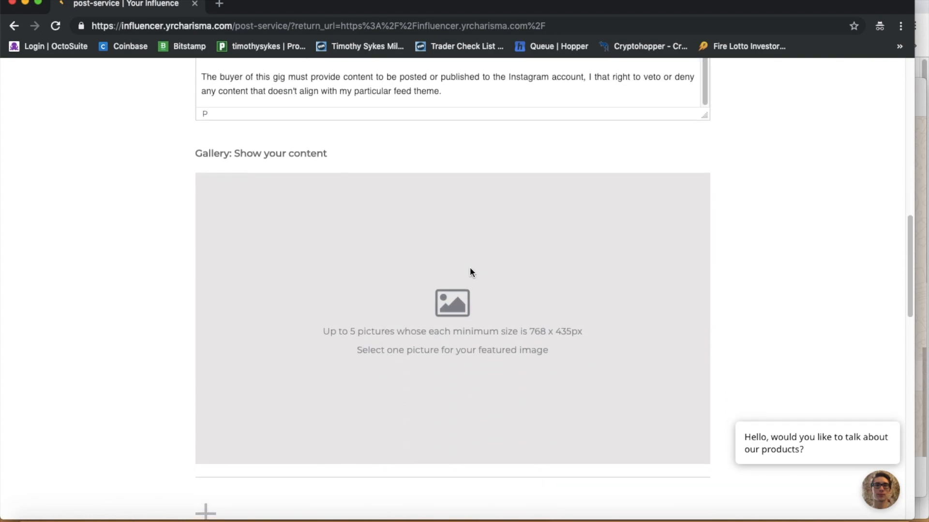
Step: Upload IMG_0509.JPG from the Customer Pictures folder as the gallery photo
scroll(482, 357, down, 2)
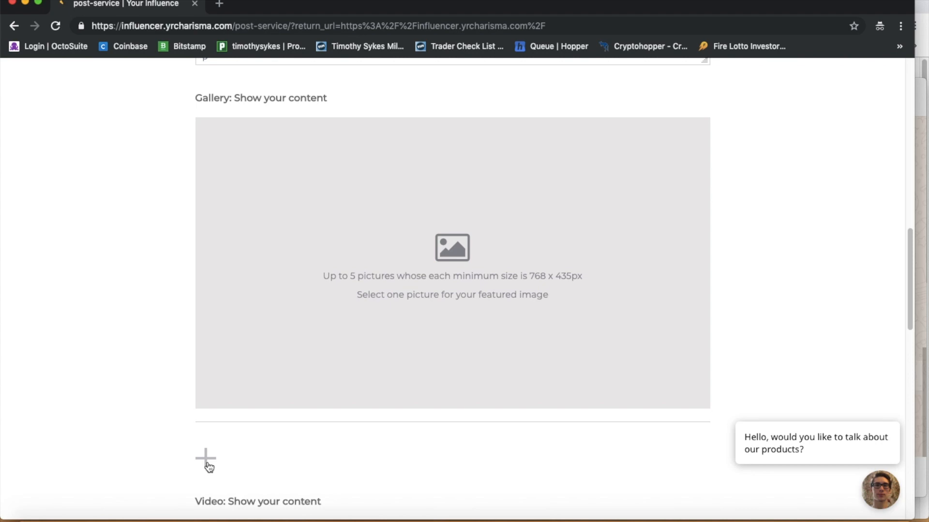
scroll(301, 310, up, 3)
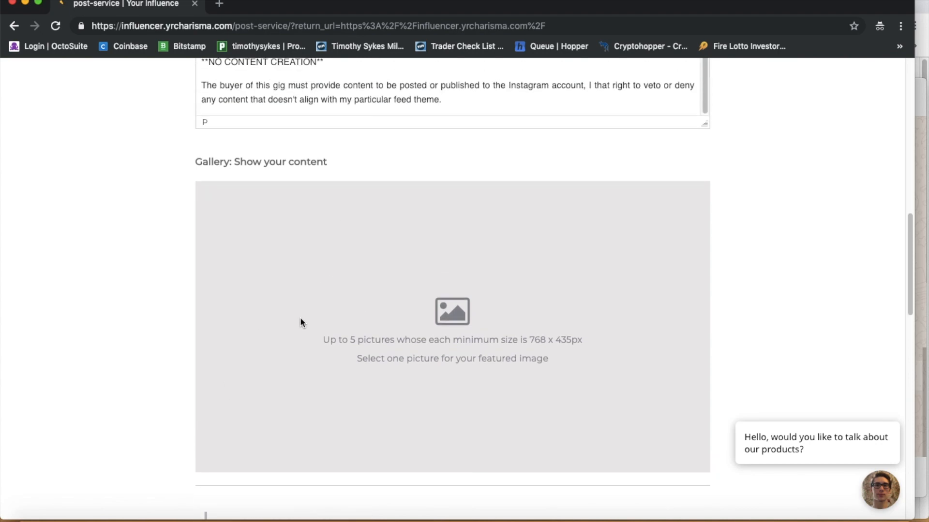
scroll(300, 321, down, 1)
scroll(300, 324, down, 3)
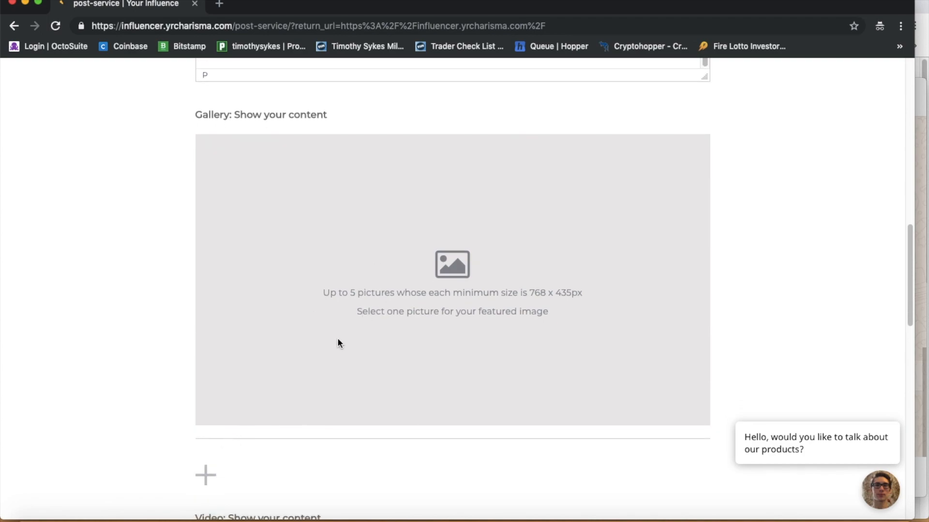
scroll(387, 338, down, 3)
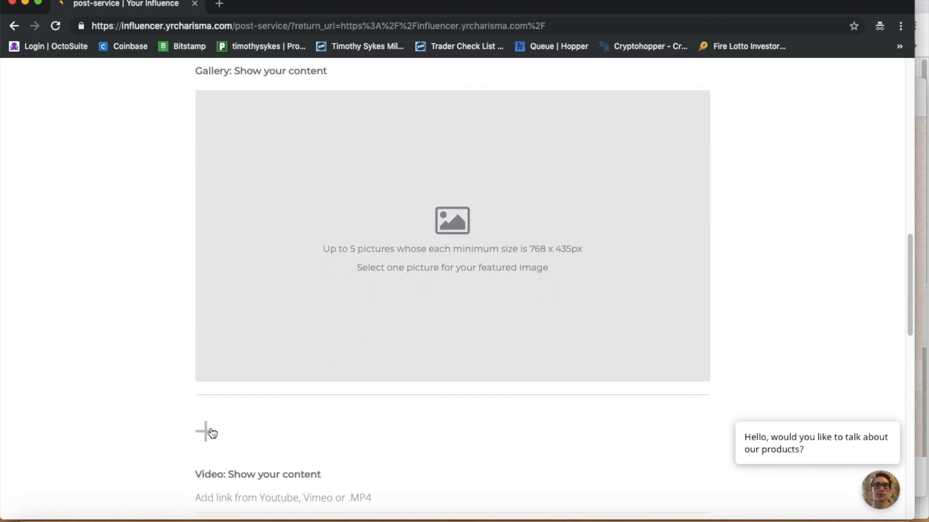
click(343, 257)
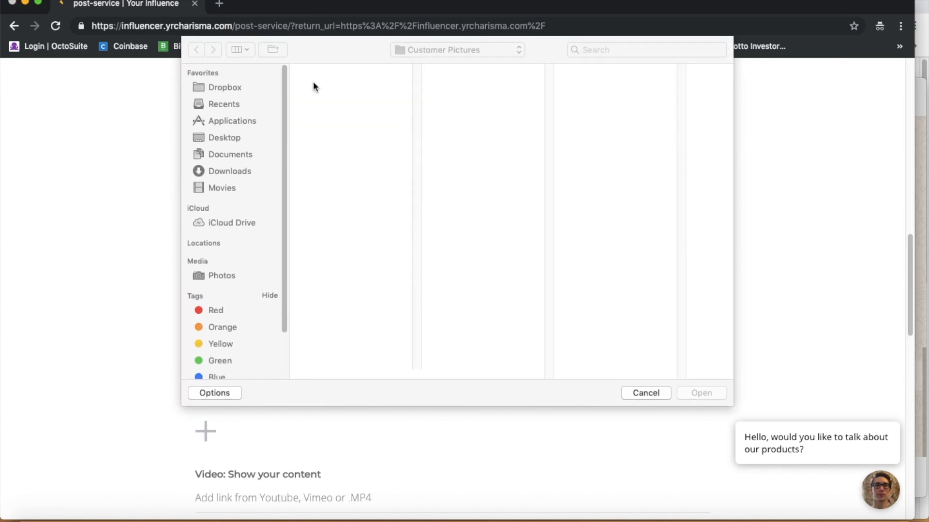
click(339, 69)
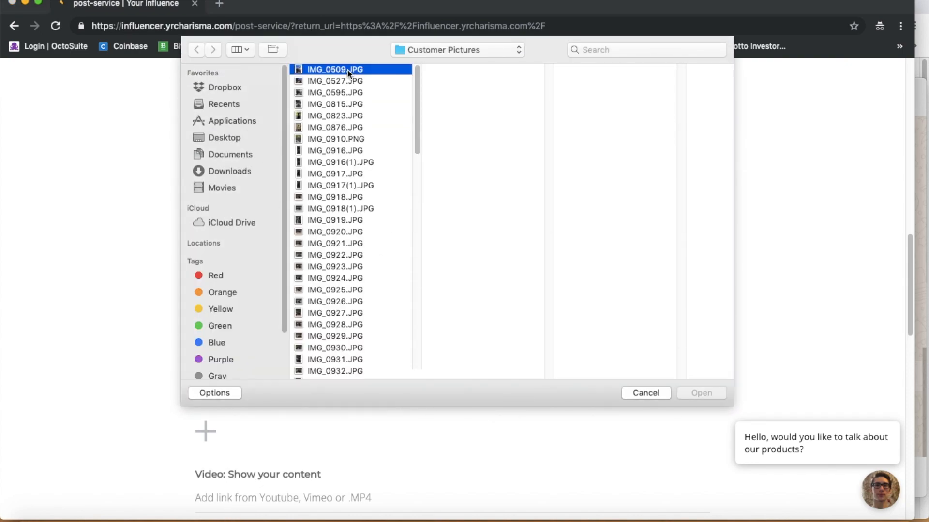
click(702, 393)
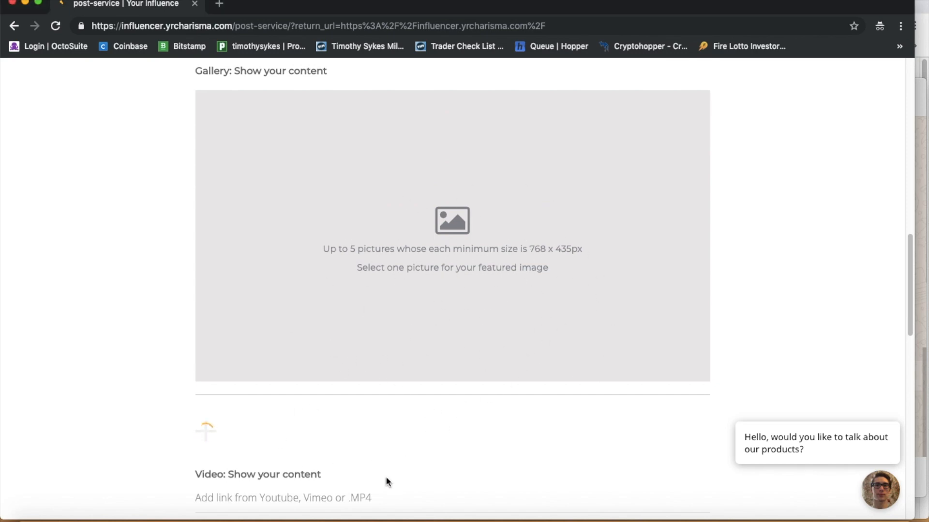
scroll(386, 478, up, 2)
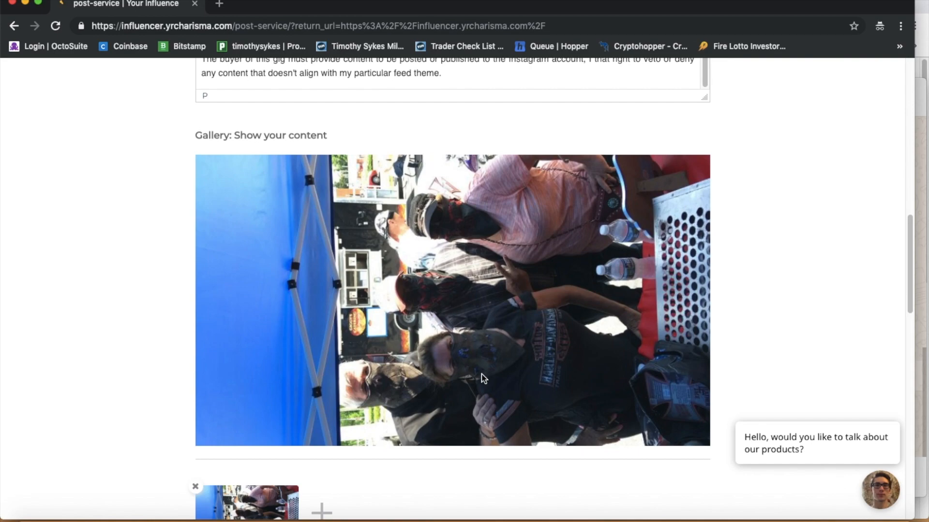
scroll(483, 378, up, 1)
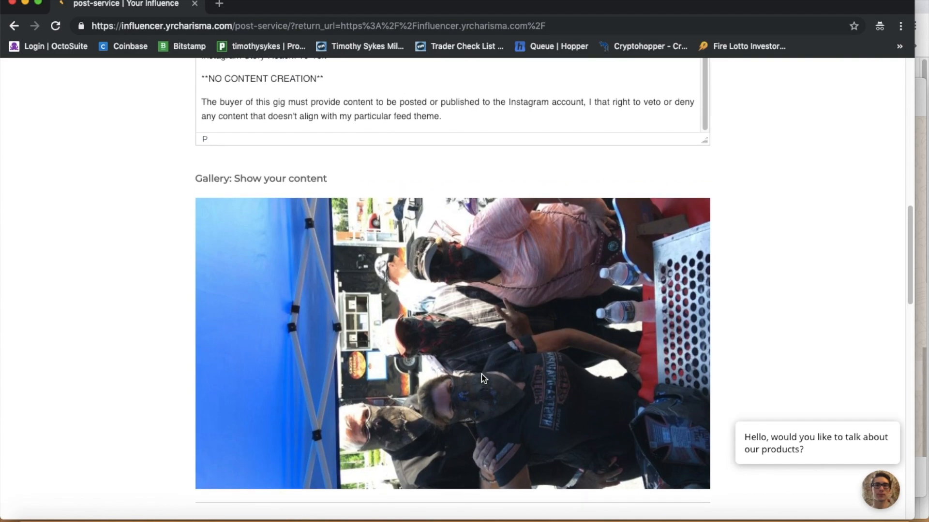
scroll(482, 378, down, 6)
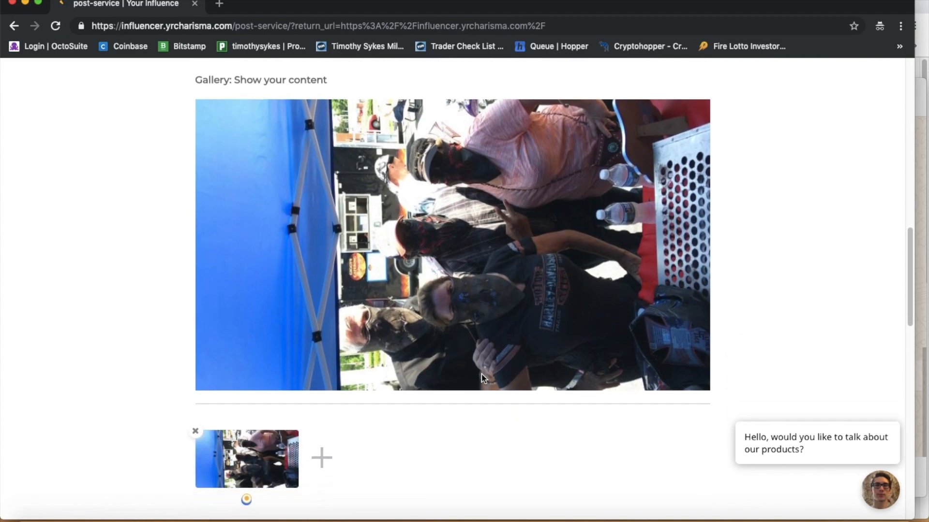
scroll(482, 379, down, 2)
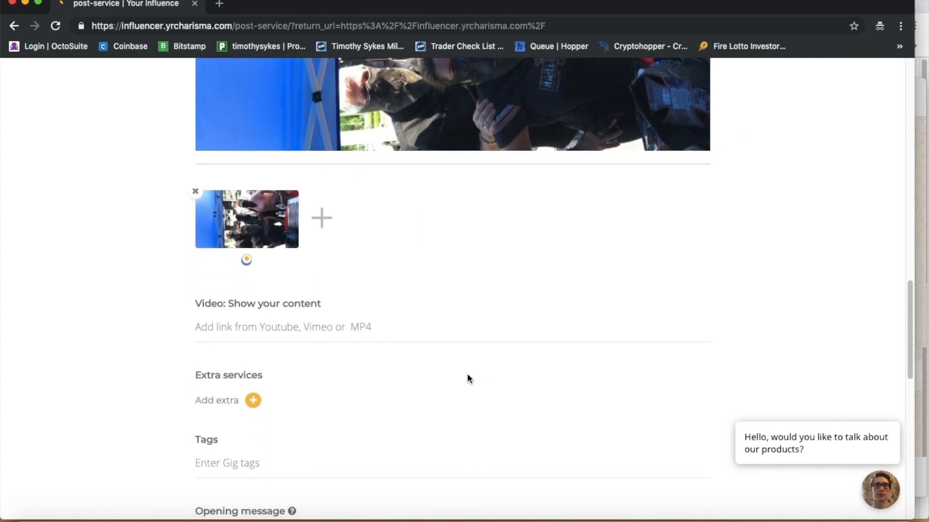
scroll(390, 320, up, 4)
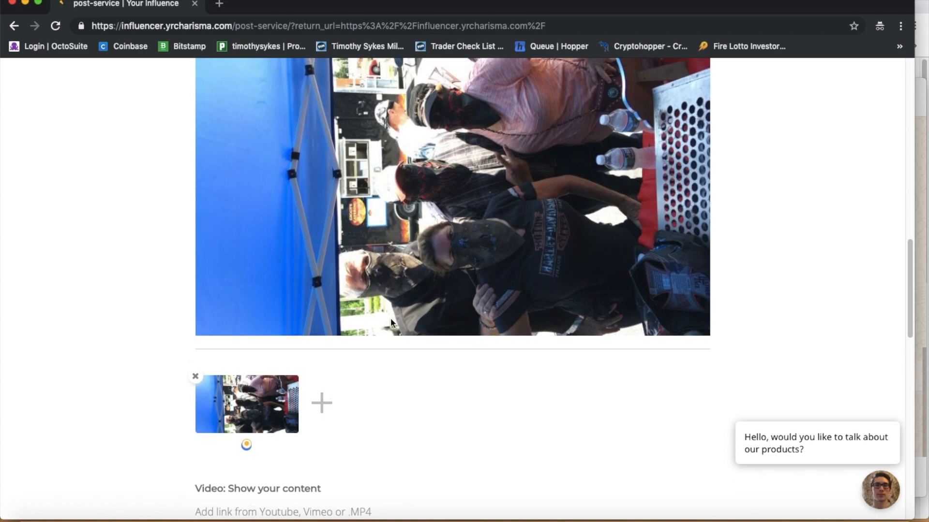
scroll(391, 321, down, 3)
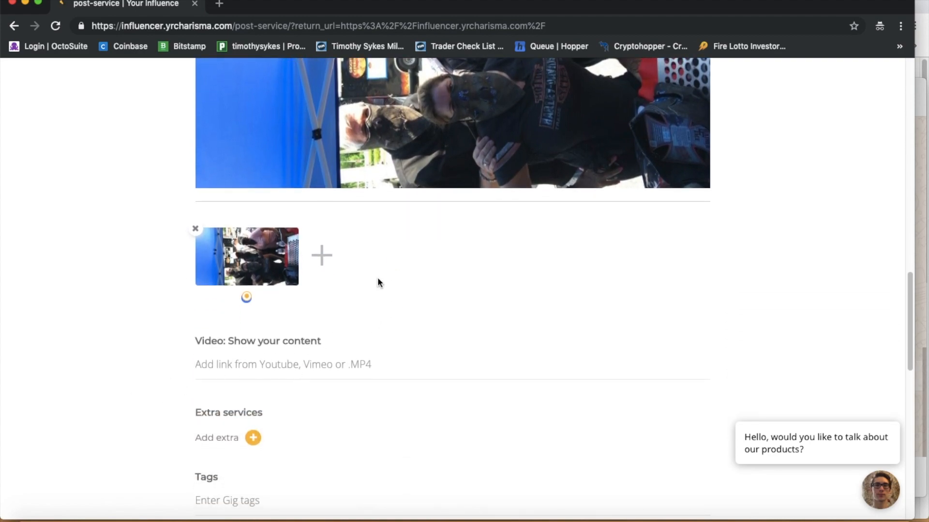
Step: Add a first extra, 'InstaBio URL CTR Increaser', priced at 10 USD
click(253, 438)
scroll(368, 406, down, 3)
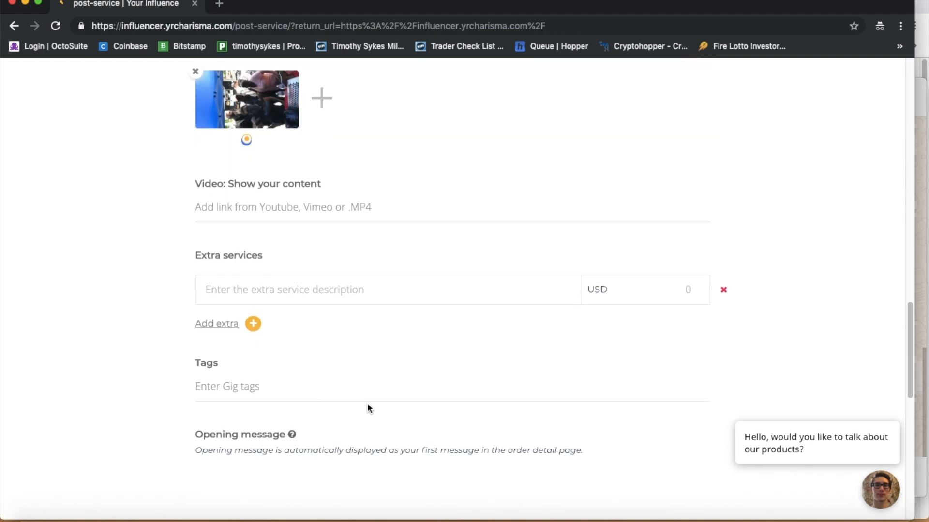
click(253, 290)
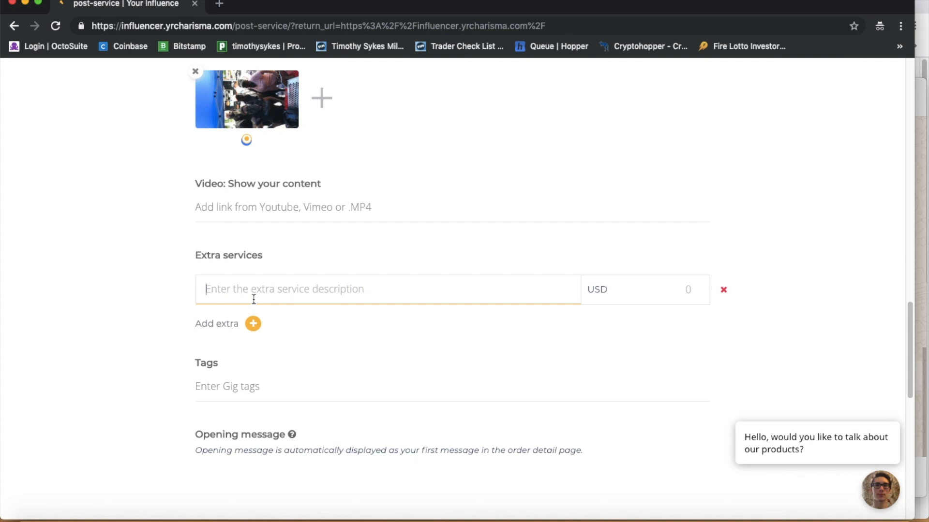
scroll(389, 231, up, 15)
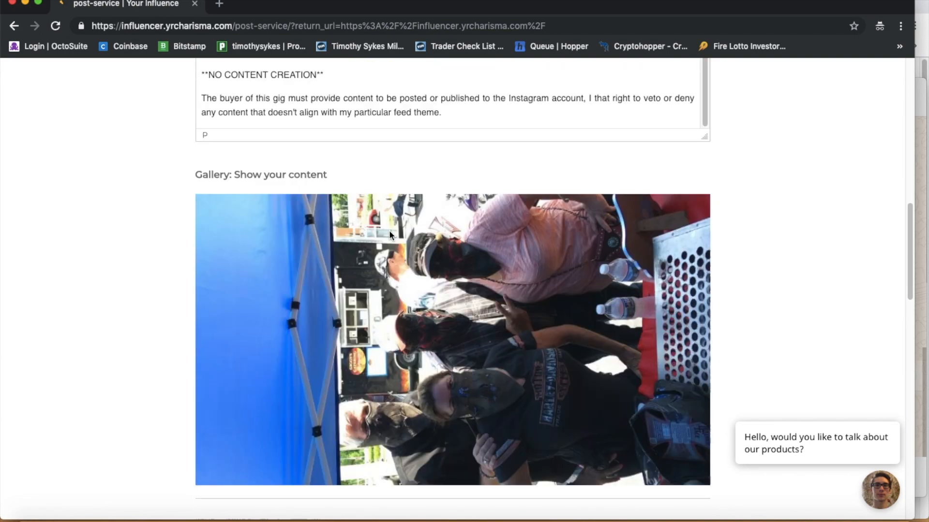
scroll(273, 203, up, 3)
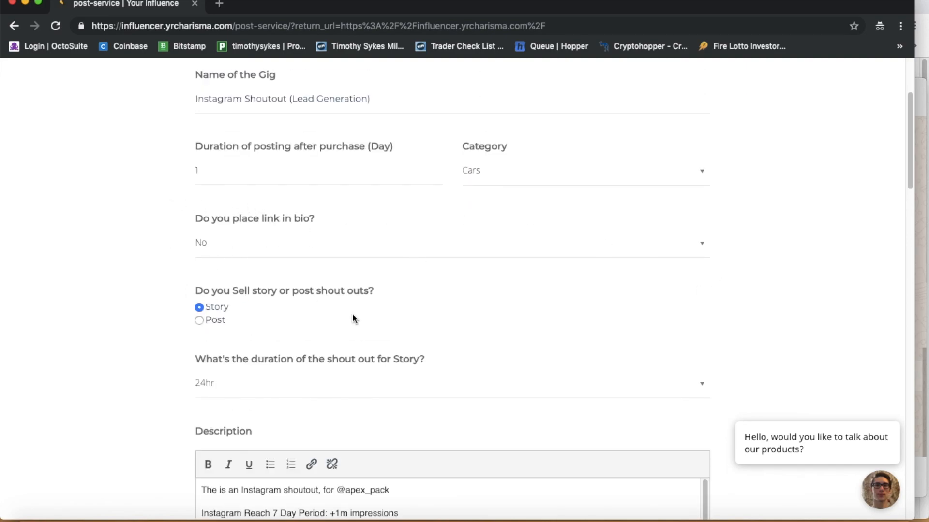
scroll(353, 316, down, 3)
scroll(354, 317, down, 15)
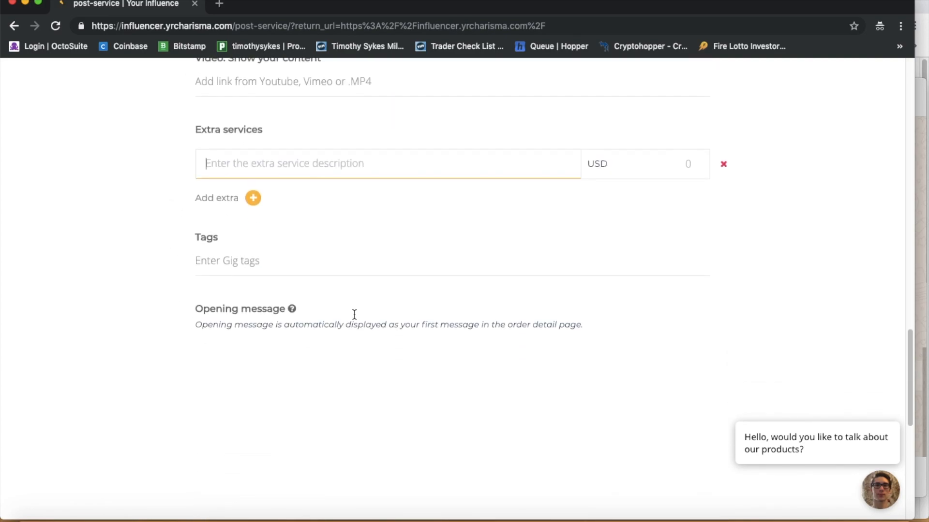
text(metag)
key(BackSpace)
key(BackSpace)
key(BackSpace)
key(BackSpace)
key(BackSpace)
text(B)
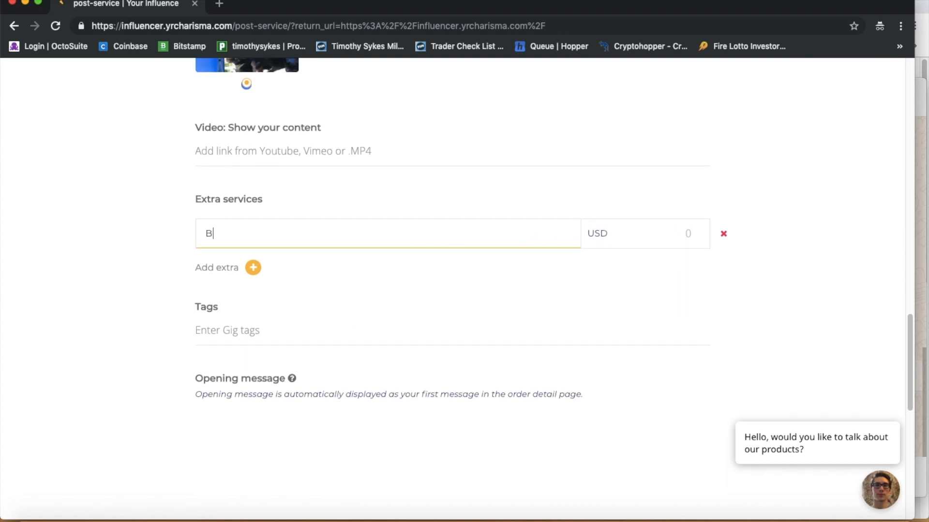
key(BackSpace)
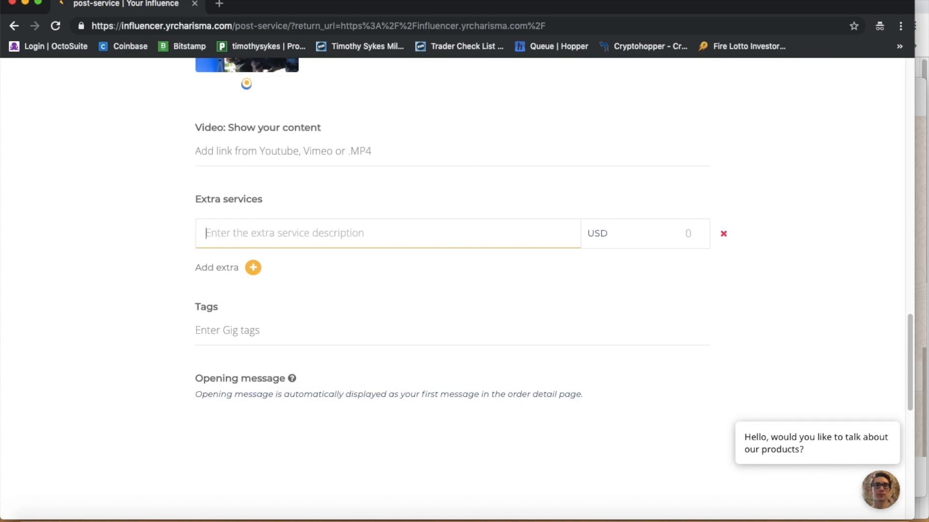
text(Instag)
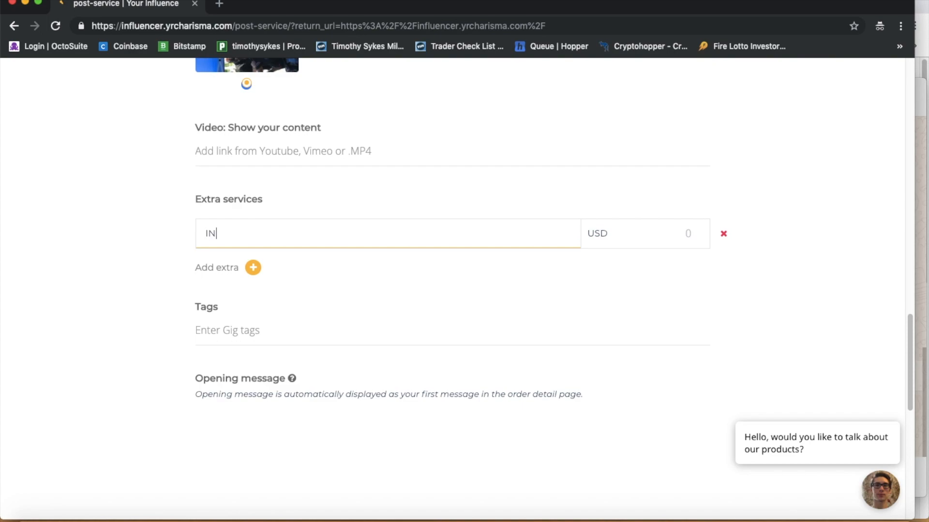
key(BackSpace)
text(Bio URL)
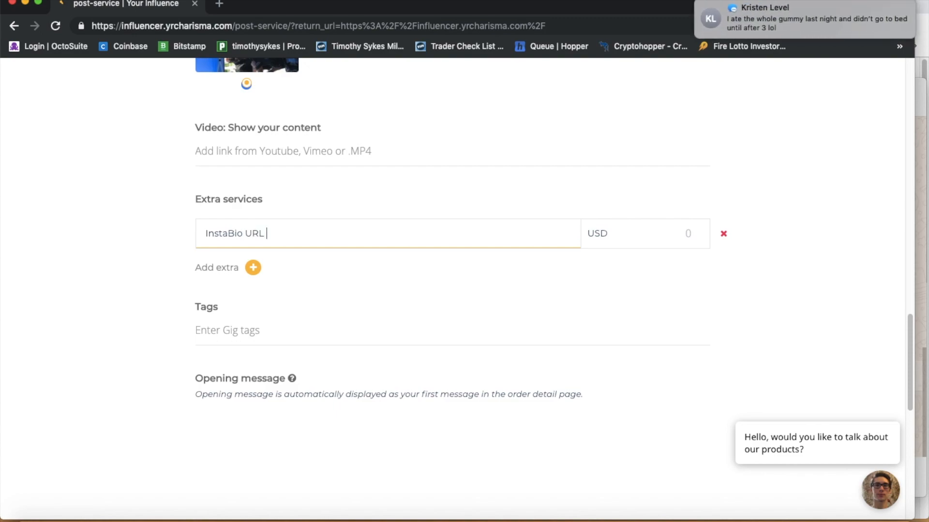
text( CTR Increaser)
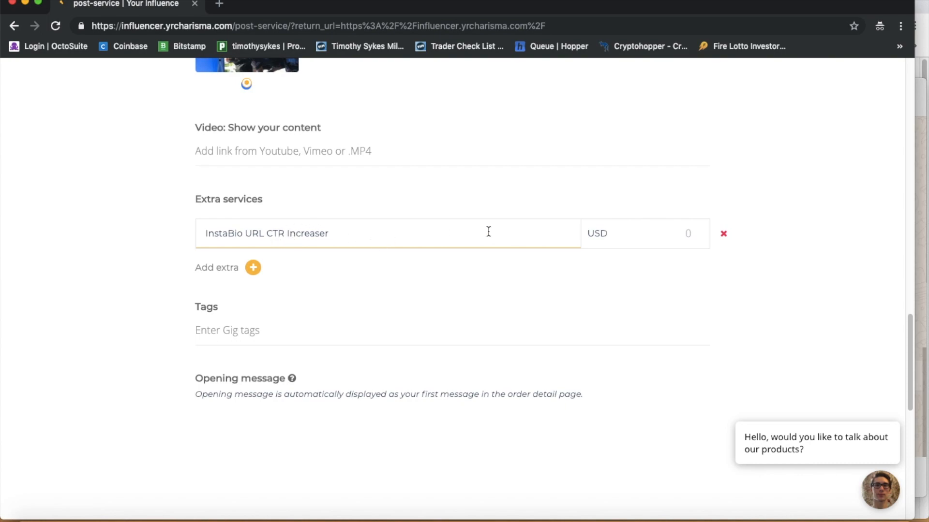
click(700, 239)
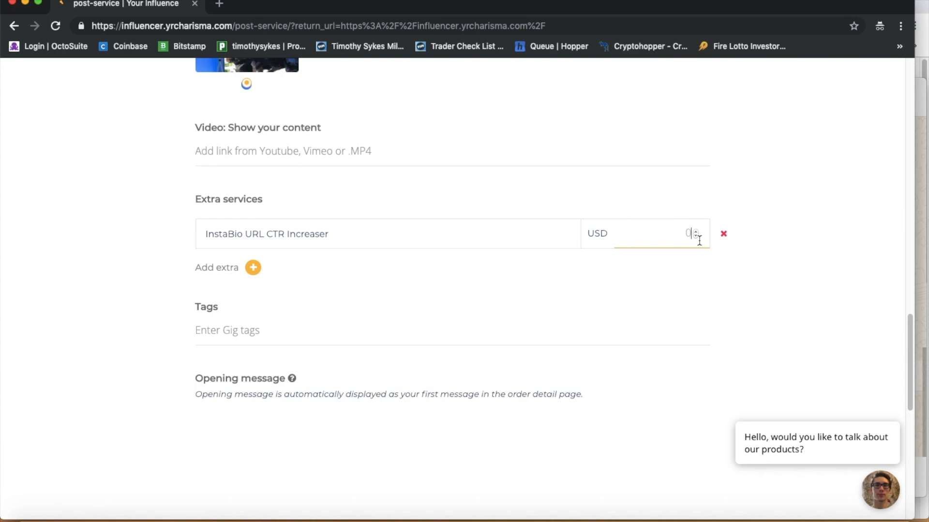
text(10)
Step: Add a second extra, 'Content Creat (3 Post)', priced at 50 USD
click(253, 267)
click(279, 278)
text(Conten)
key(BackSpace)
key(BackSpace)
key(BackSpace)
text(tent Crea)
key(BackSpace)
key(BackSpace)
key(BackSpace)
text(reat)
key(Tab)
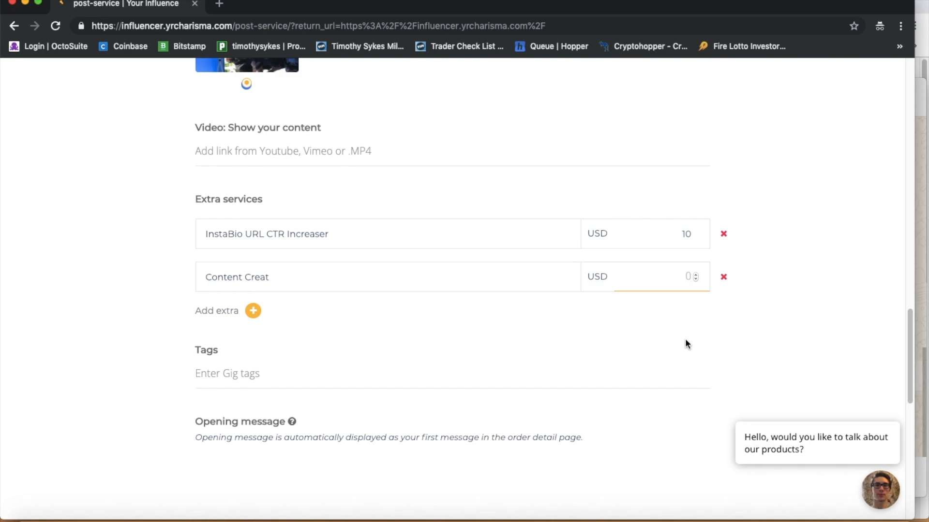
click(280, 270)
text((3 Post)
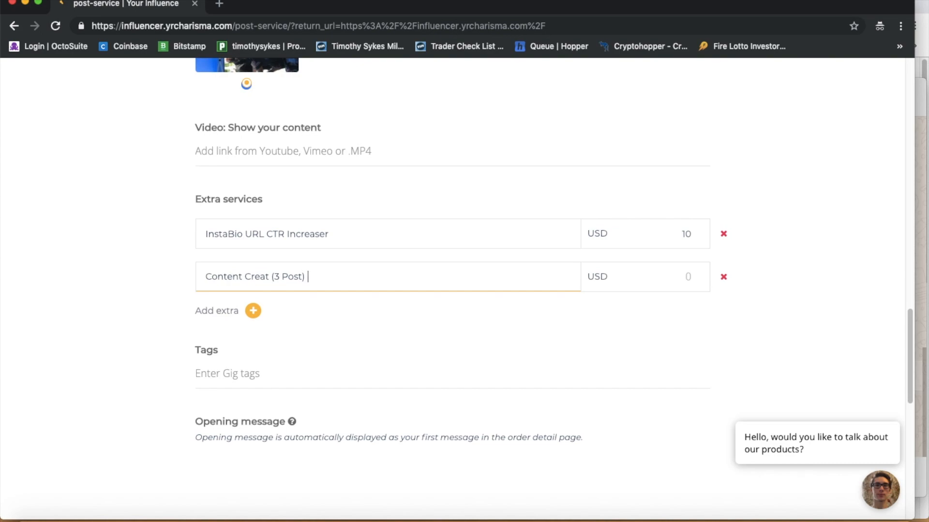
key(Tab)
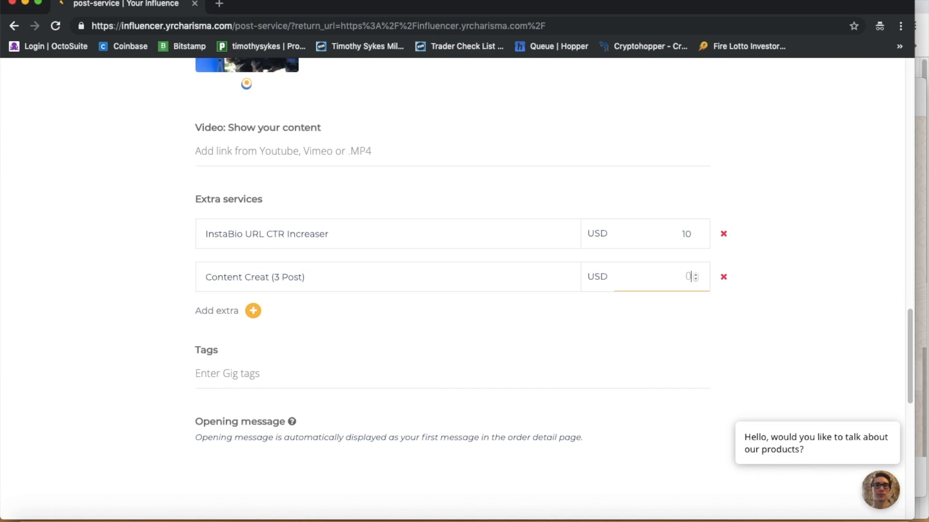
text(450)
key(BackSpace)
key(BackSpace)
key(BackSpace)
text(50)
Step: Add 'Hashtag Optimization (30 Hashtags)' at 30 USD and rename the second extra 'Content Creation (3 Post)'
click(253, 310)
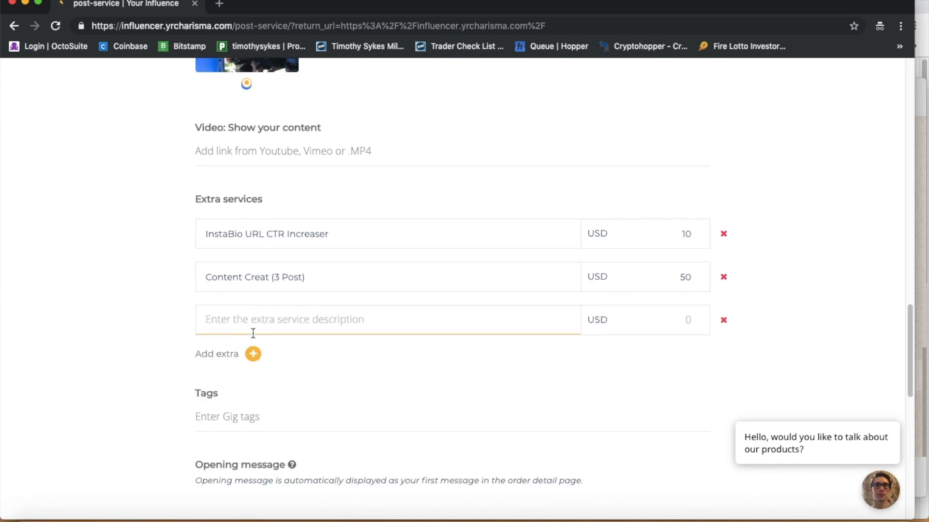
text(Hashtag Optimization ()
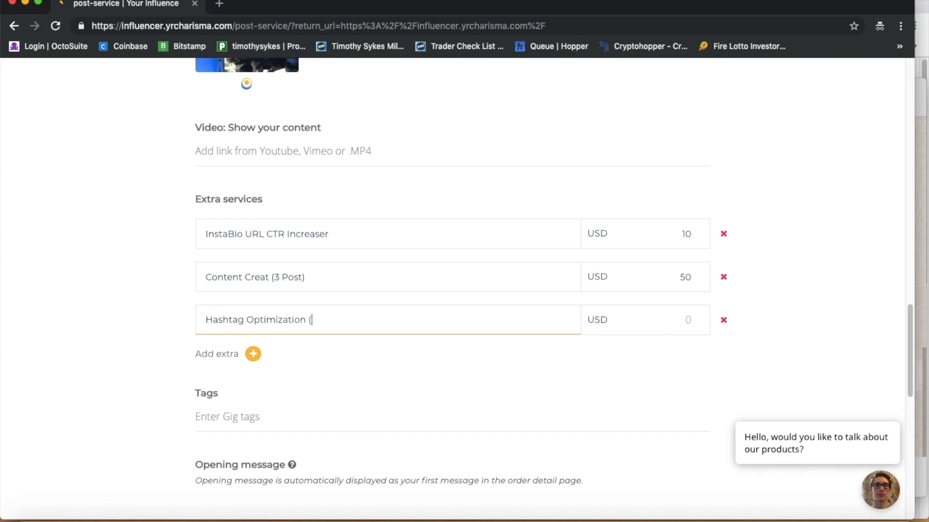
text(30 Hashtags))
key(Tab)
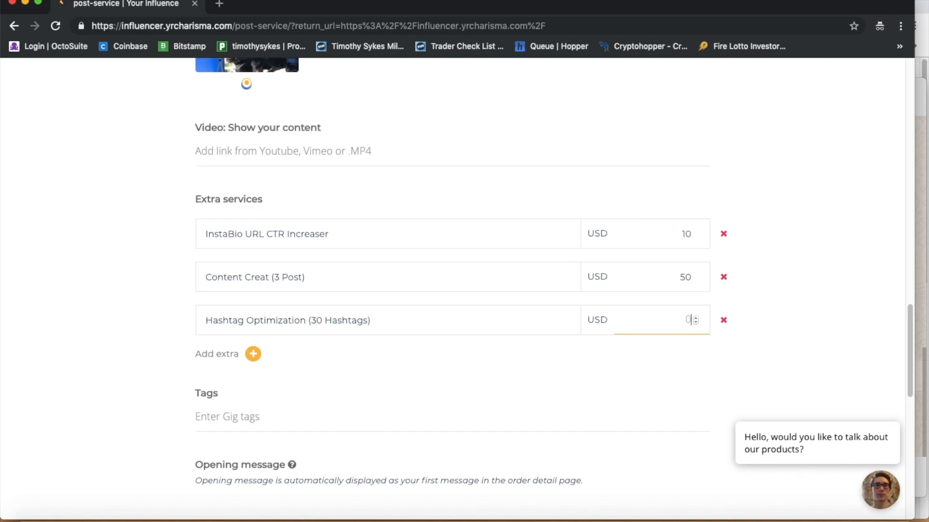
click(270, 289)
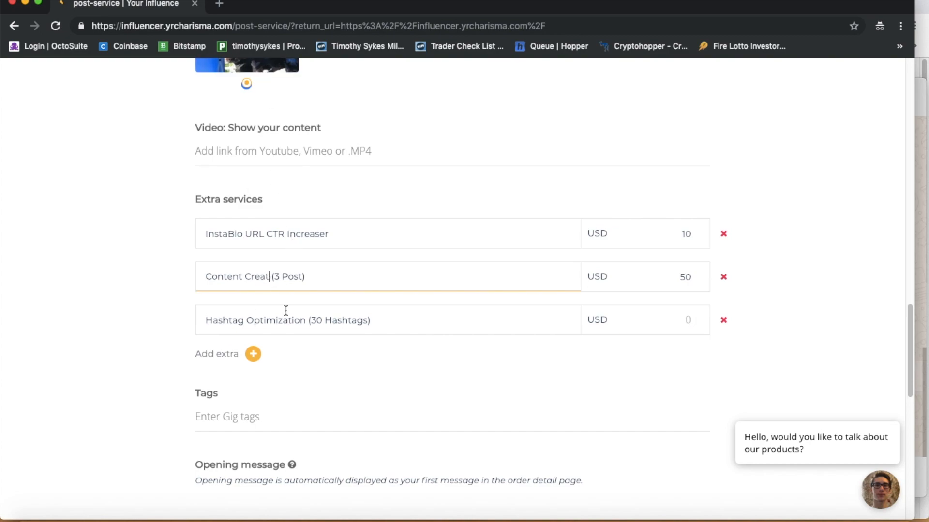
text(ion)
click(687, 319)
text(30)
click(813, 297)
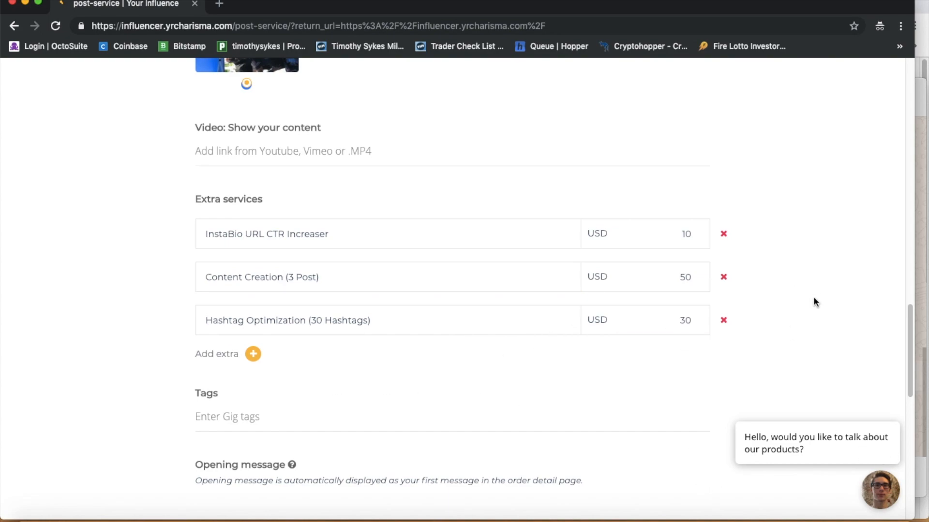
Step: Enter 'instagram shoutout' in the gig's Tags field
scroll(330, 404, down, 1)
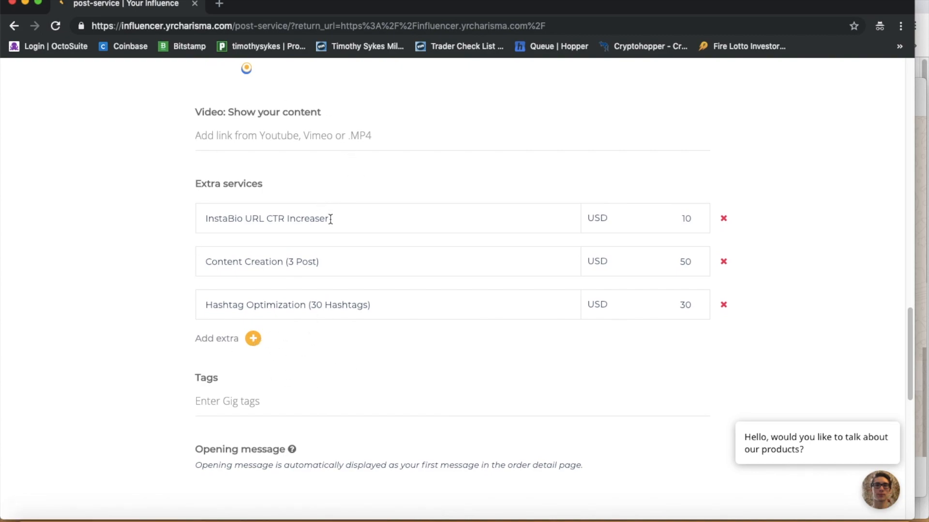
scroll(331, 219, up, 3)
scroll(435, 237, down, 1)
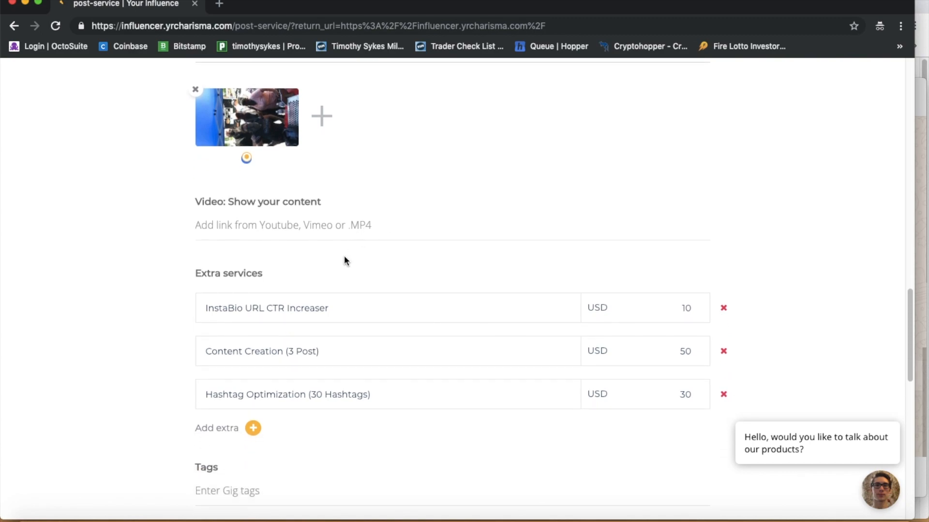
scroll(346, 305, down, 1)
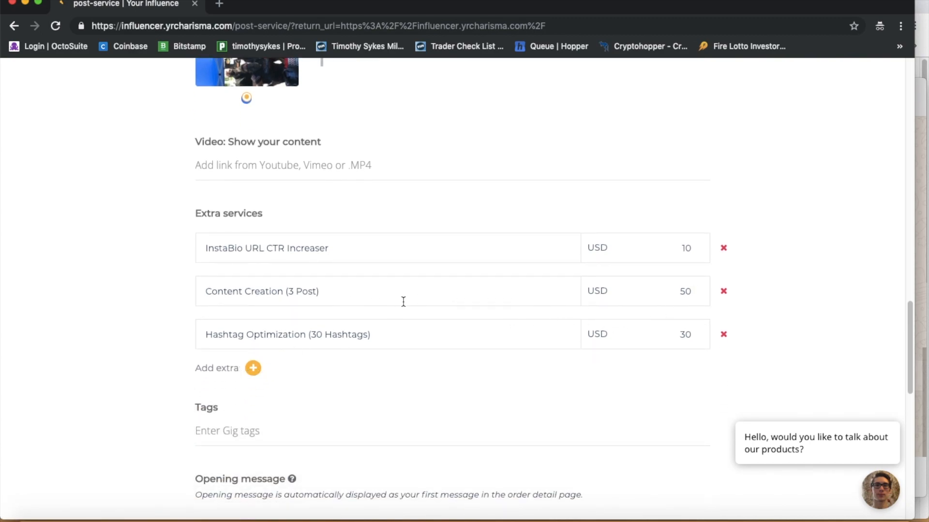
scroll(280, 392, down, 1)
click(269, 406)
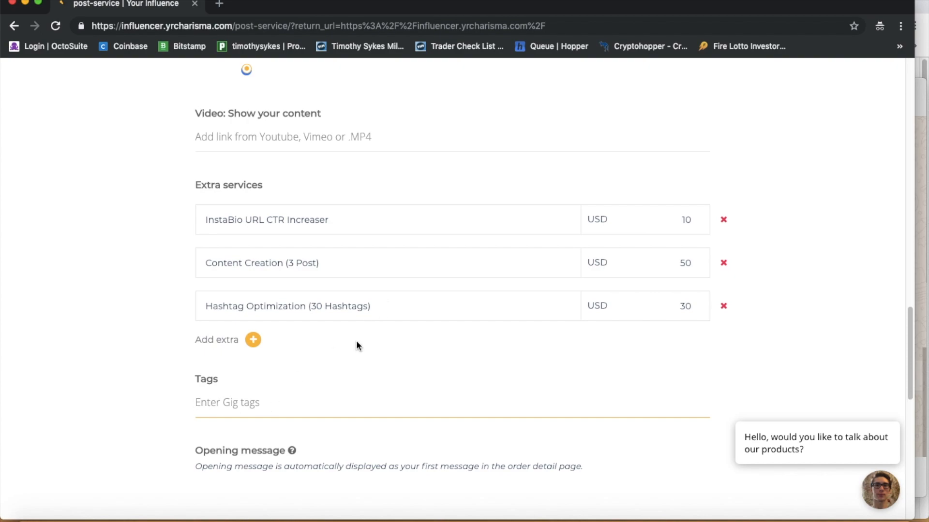
text(instagram shoutout)
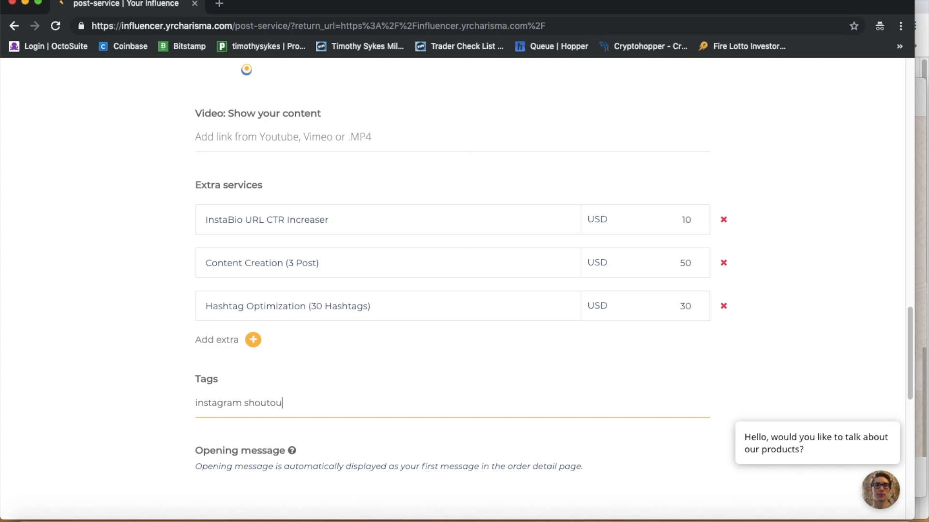
Step: Add tags: instagram shoutout, instagram, instagram promotion, instagram brand sponsorship, instagram lead generation
key(Return)
text(instagram)
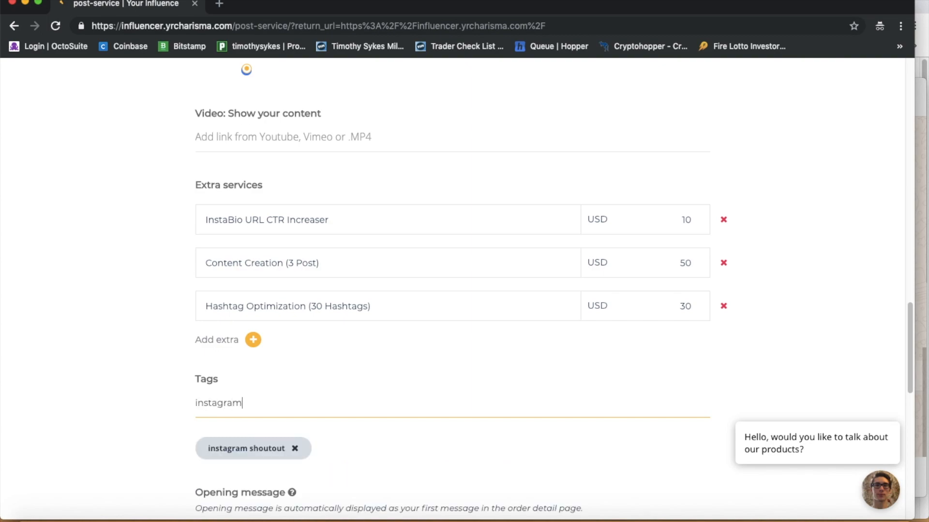
key(Return)
text(inst)
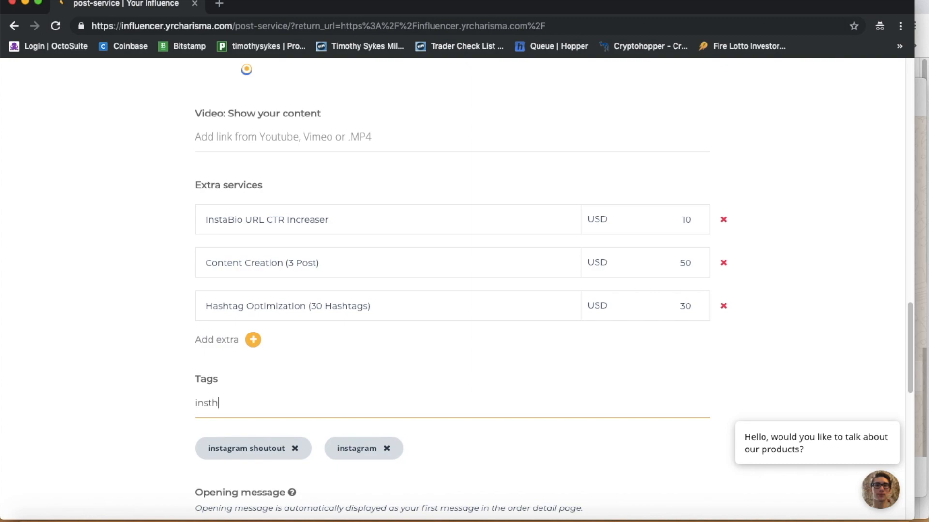
text(agram promotion)
key(Return)
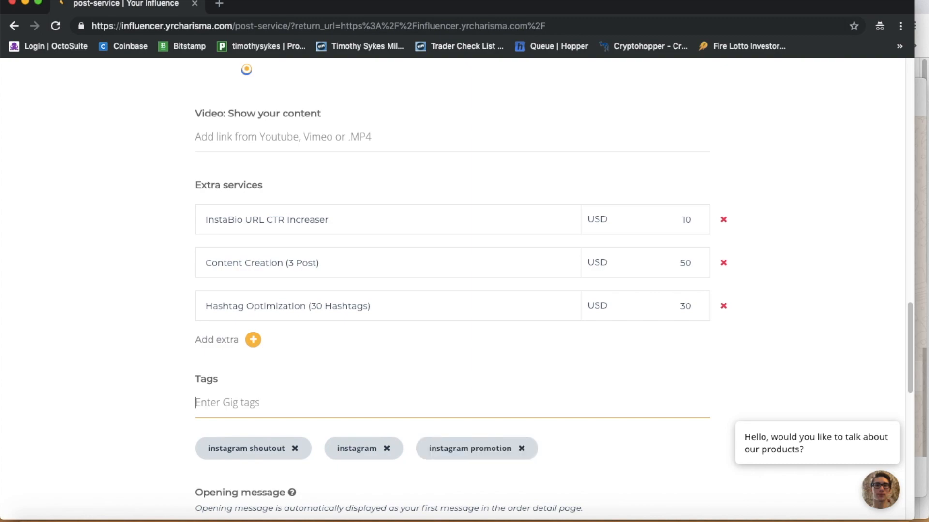
text(instagram brand )
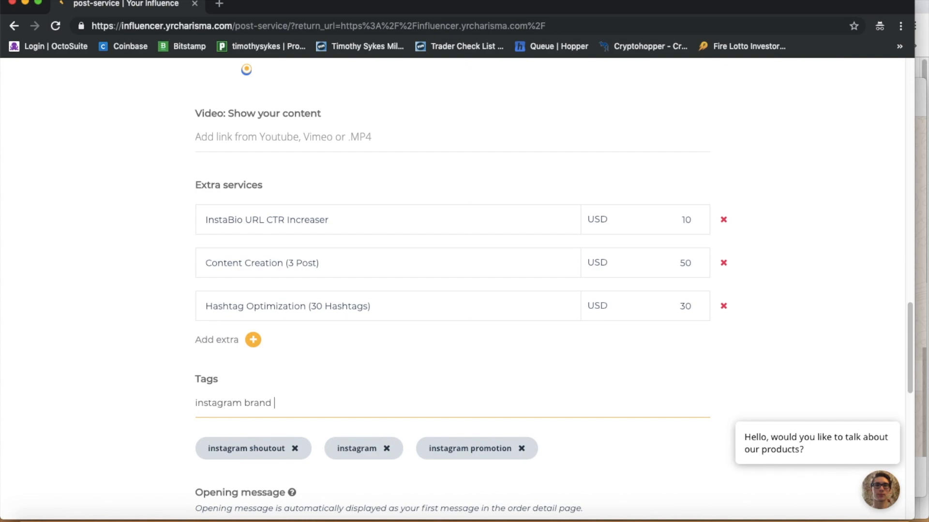
text(sponsorship)
key(Return)
text(instagram lead generation)
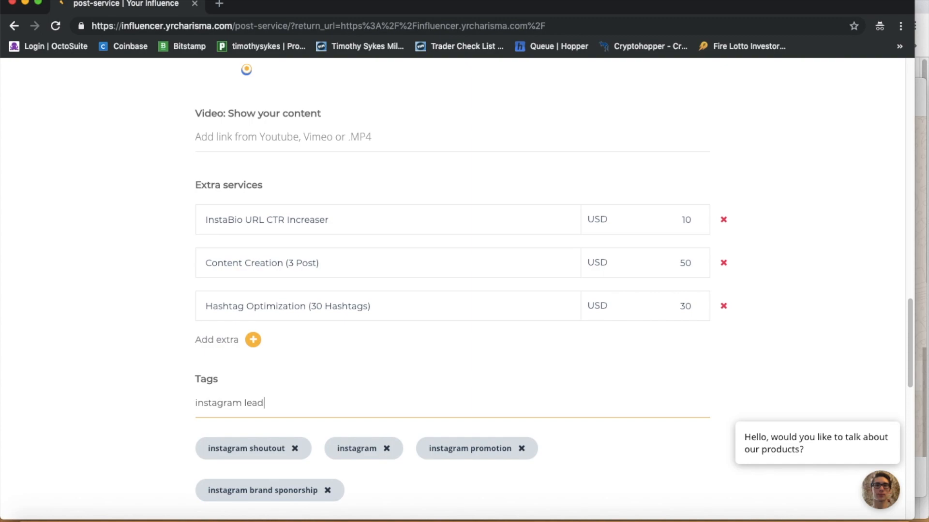
key(Return)
Step: Type an 'instagram content creation' tag, then clear the unfinished tag text
text(instagra)
key(BackSpace)
key(BackSpace)
text(ram content ccr)
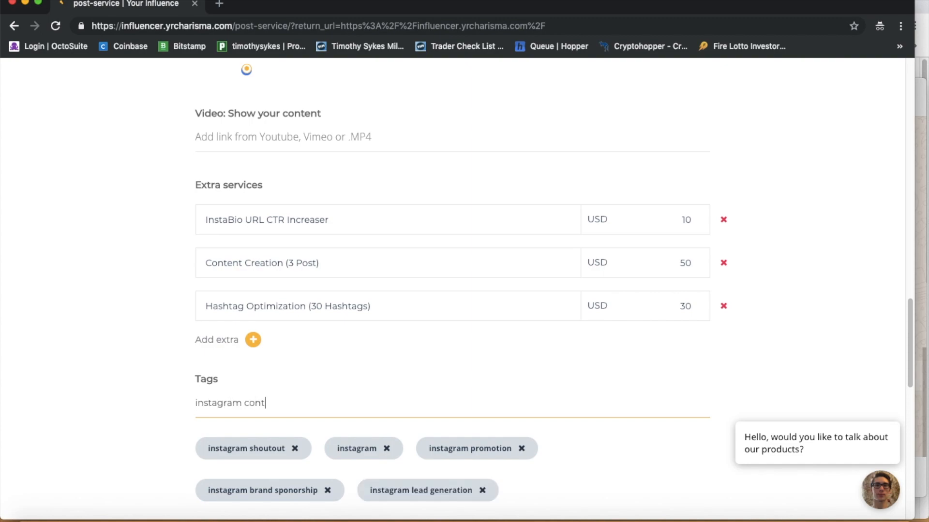
key(BackSpace)
key(BackSpace)
text(reation)
key(BackSpace)
key(BackSpace)
key(BackSpace)
key(BackSpace)
key(BackSpace)
key(BackSpace)
key(BackSpace)
key(BackSpace)
key(BackSpace)
key(BackSpace)
key(BackSpace)
key(BackSpace)
key(BackSpace)
key(BackSpace)
key(BackSpace)
key(BackSpace)
key(BackSpace)
key(BackSpace)
scroll(423, 400, down, 4)
scroll(423, 400, up, 4)
scroll(422, 400, down, 2)
key(BackSpace)
key(BackSpace)
key(BackSpace)
key(BackSpace)
key(BackSpace)
key(BackSpace)
key(BackSpace)
key(BackSpace)
key(BackSpace)
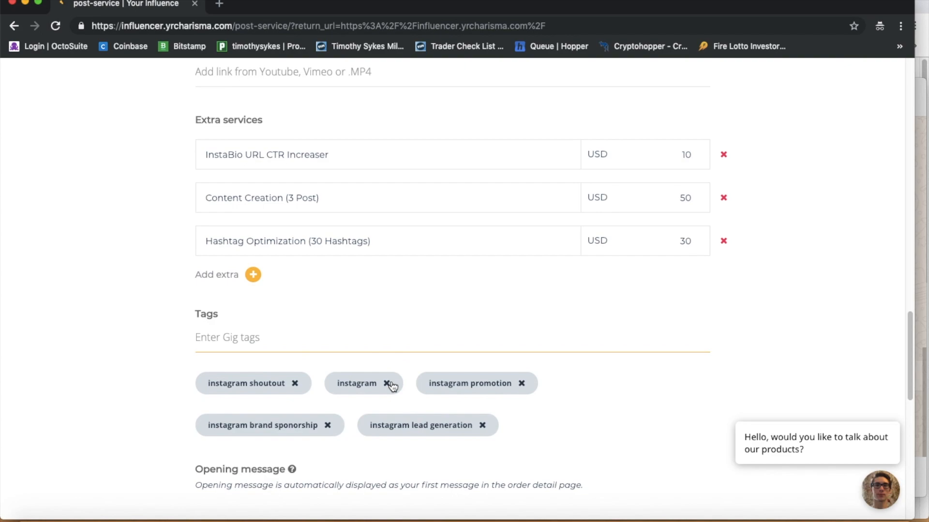
Step: Remove the plain 'instagram' and misspelled tags, adding 'instagram content creation' instead
click(247, 339)
text(instagram content creationl)
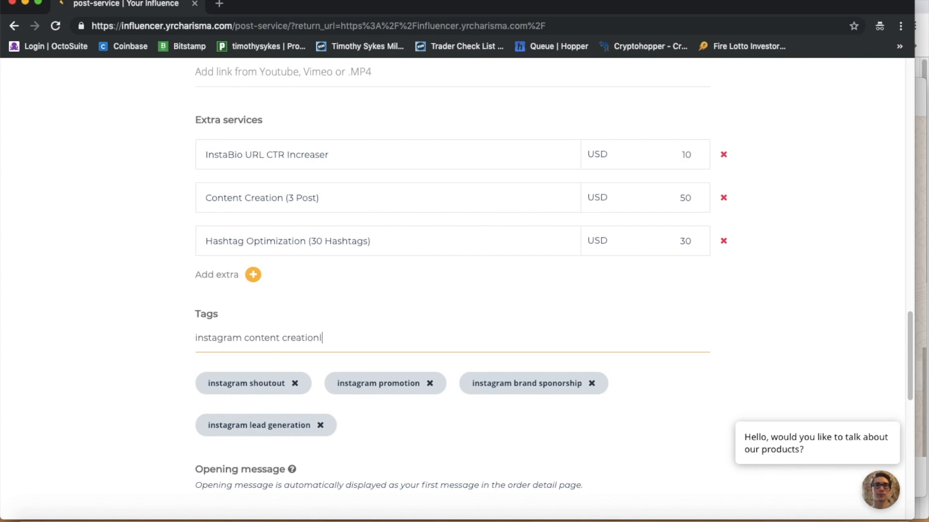
key(Return)
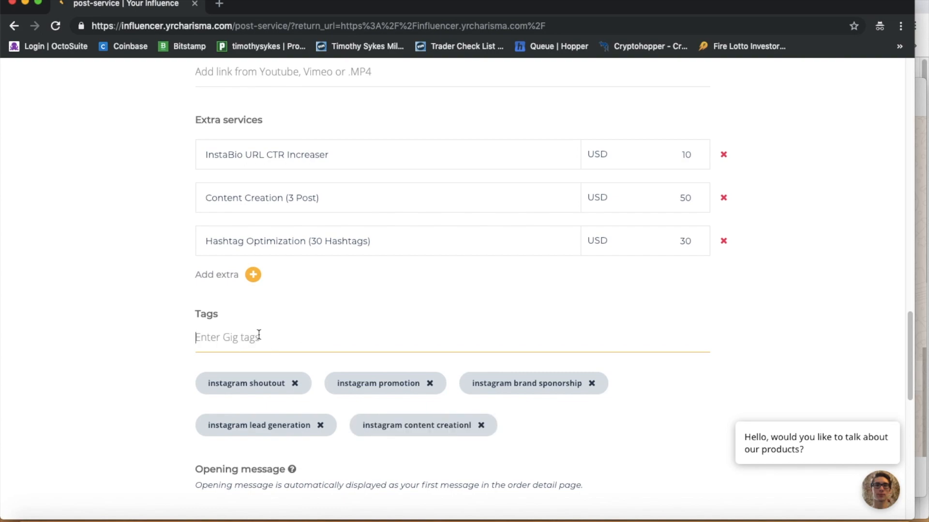
click(491, 432)
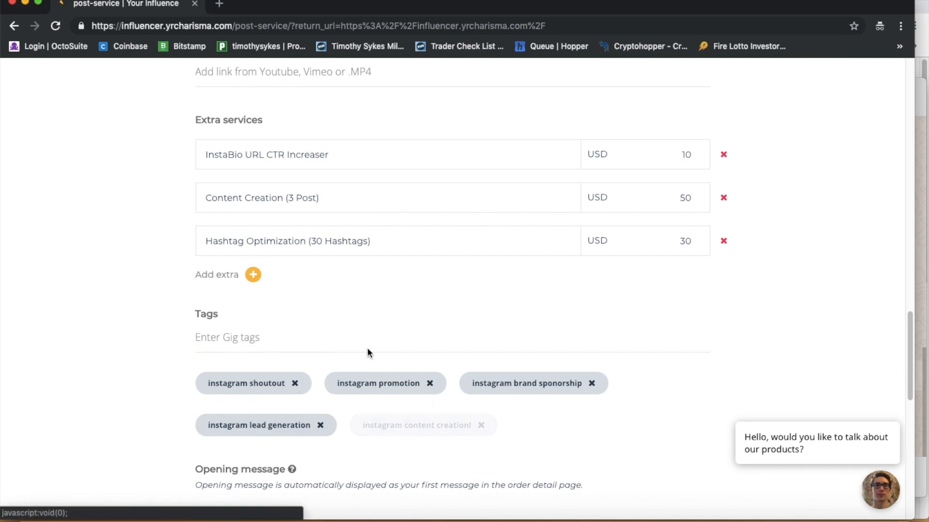
text(instg)
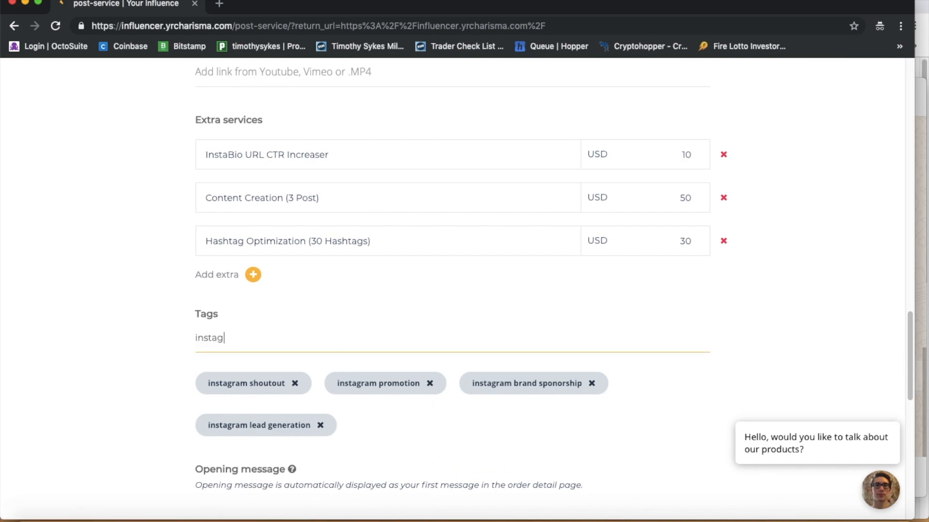
text(gram content creati)
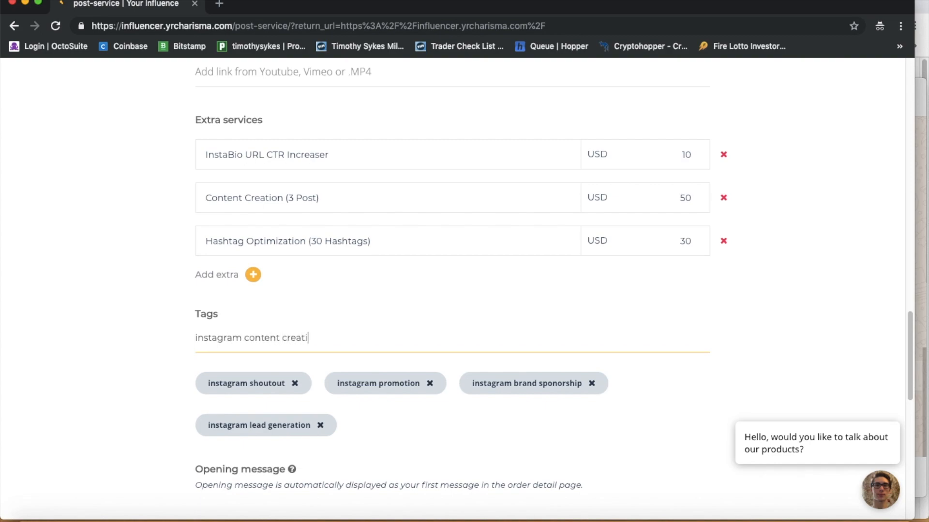
text(on)
key(Return)
scroll(483, 420, up, 20)
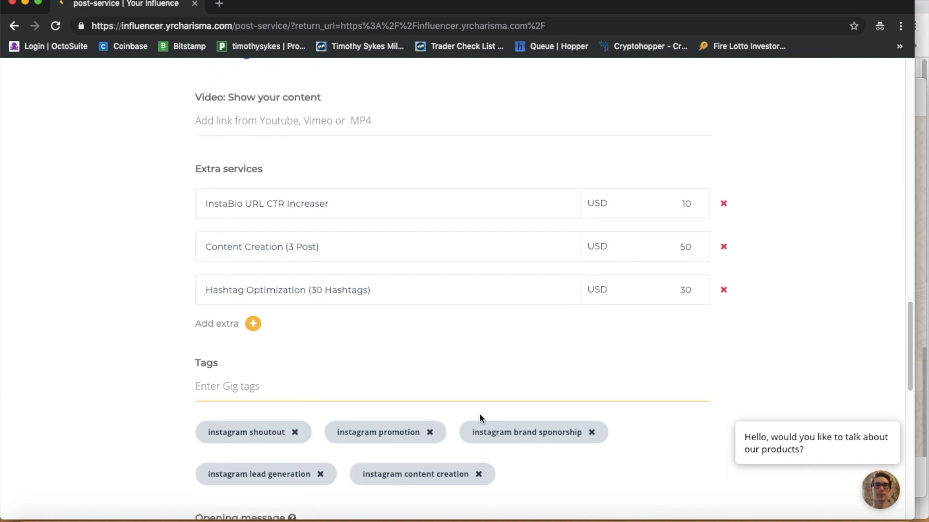
scroll(481, 429, down, 20)
scroll(359, 231, up, 5)
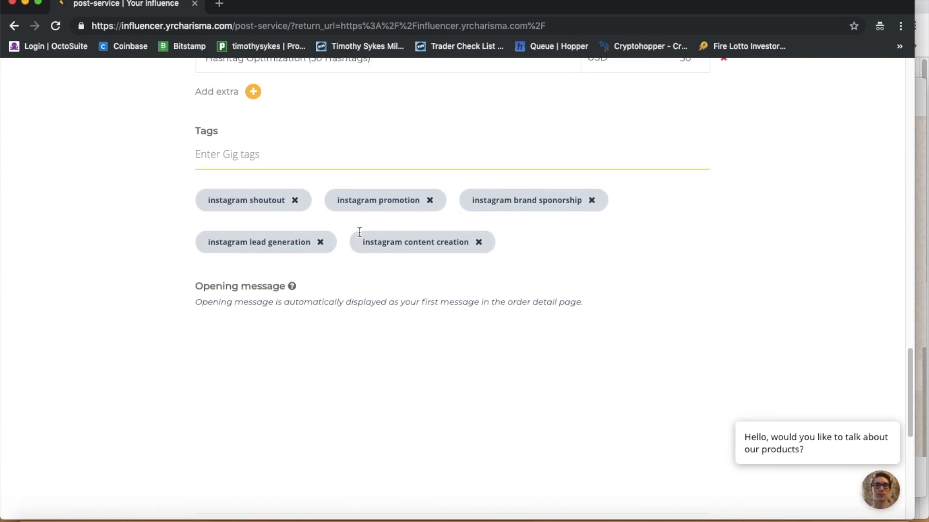
scroll(358, 231, down, 6)
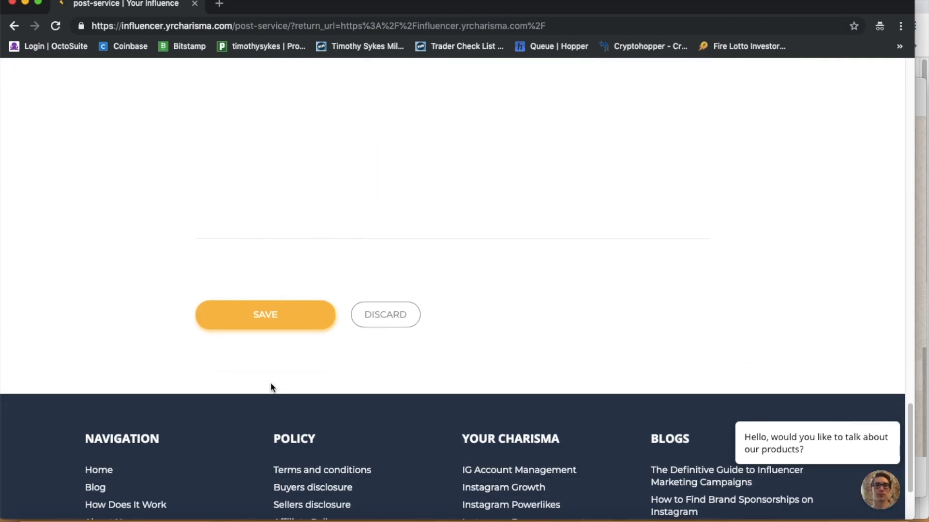
Step: Save the gig and review its listing page
click(277, 332)
scroll(436, 134, up, 3)
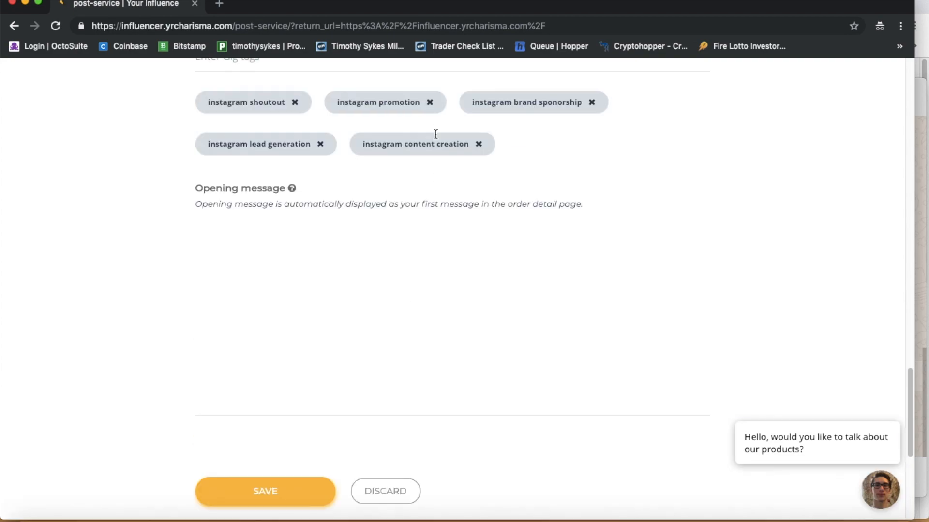
scroll(435, 134, up, 10)
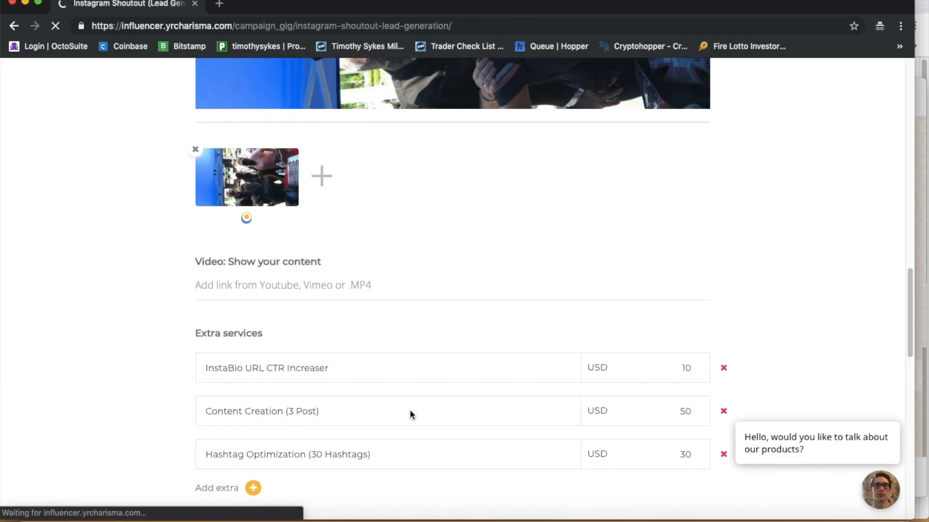
scroll(487, 378, down, 3)
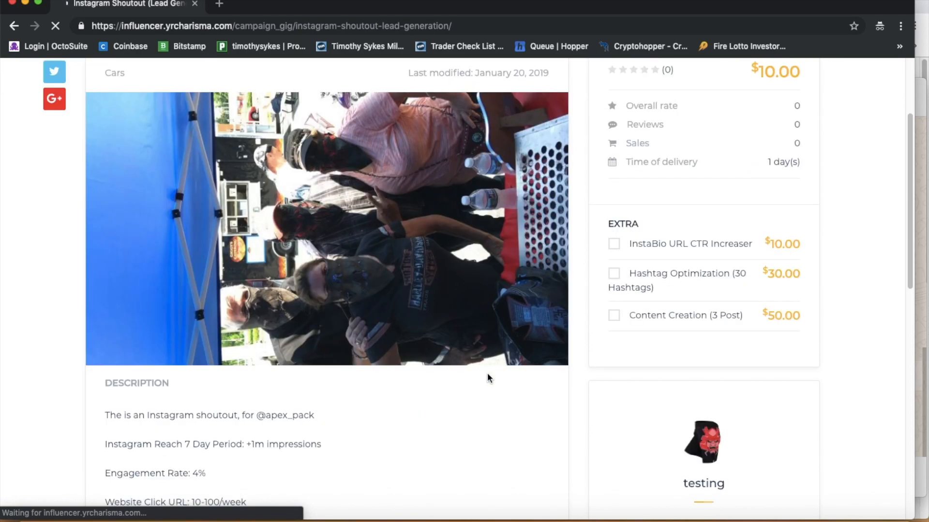
scroll(488, 377, down, 8)
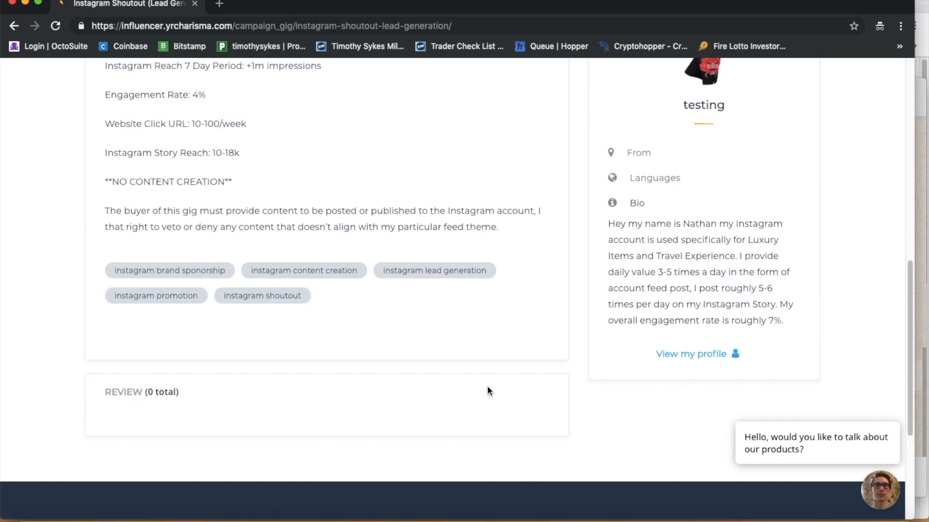
scroll(487, 391, up, 10)
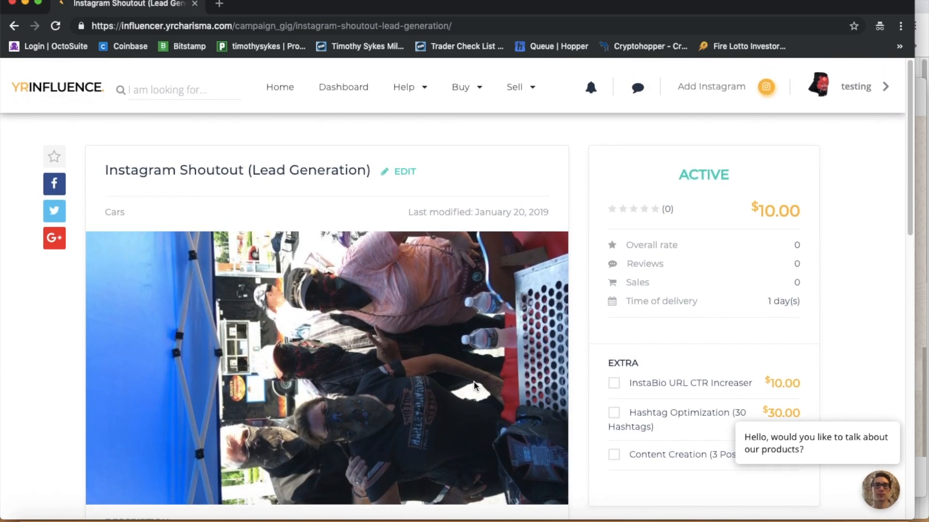
Step: Reopen the gig in Edit your campaign and save it again unchanged
click(395, 173)
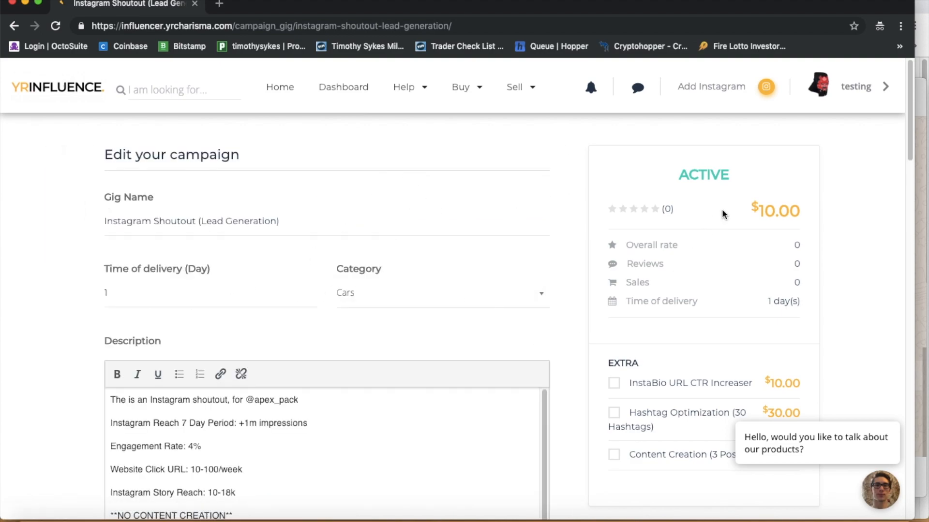
scroll(315, 403, down, 7)
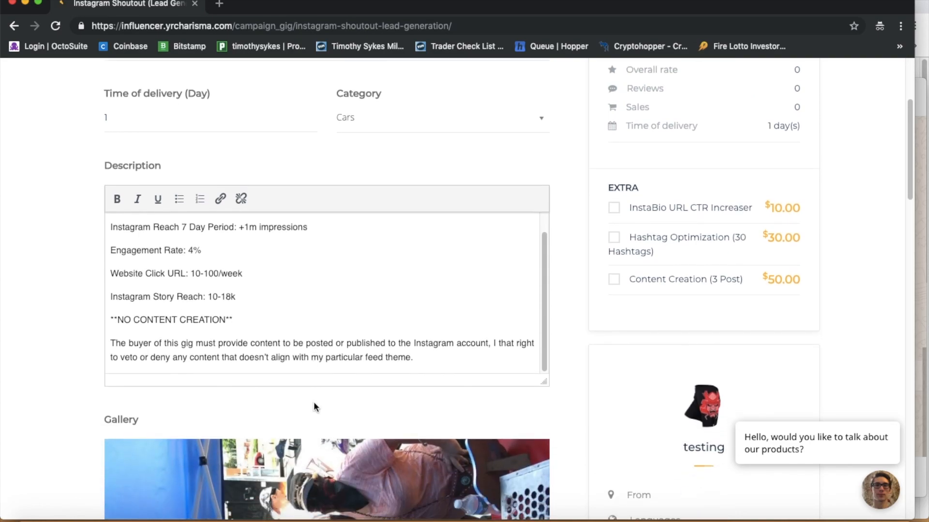
scroll(314, 406, down, 15)
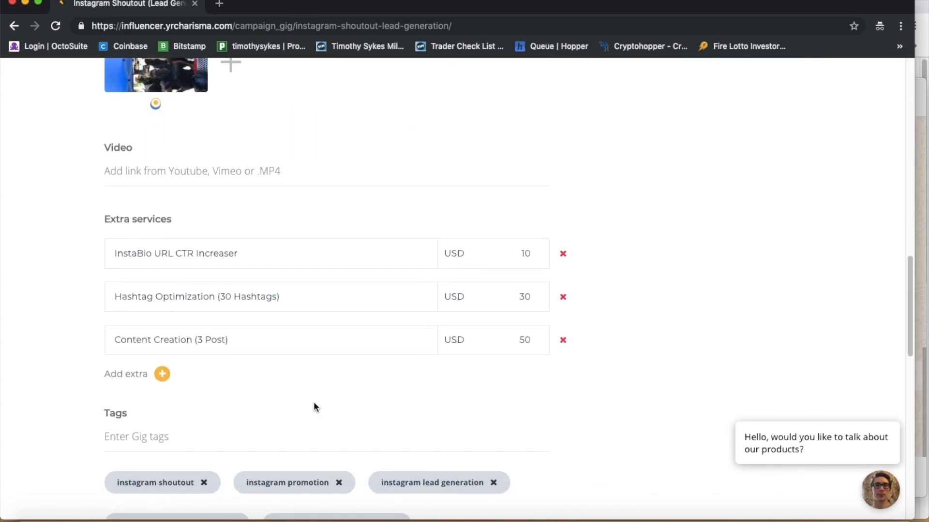
scroll(314, 404, down, 2)
scroll(338, 416, up, 20)
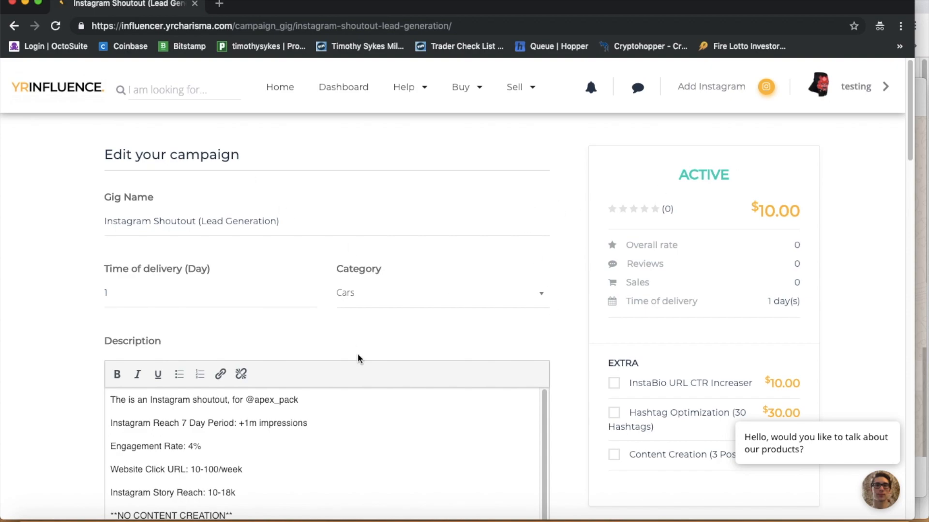
scroll(348, 344, down, 20)
scroll(181, 249, up, 3)
click(194, 347)
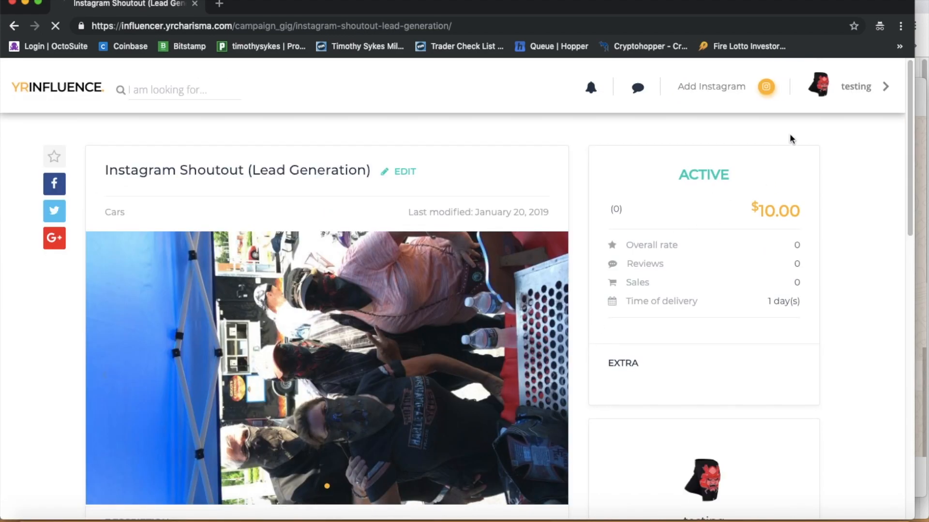
click(862, 86)
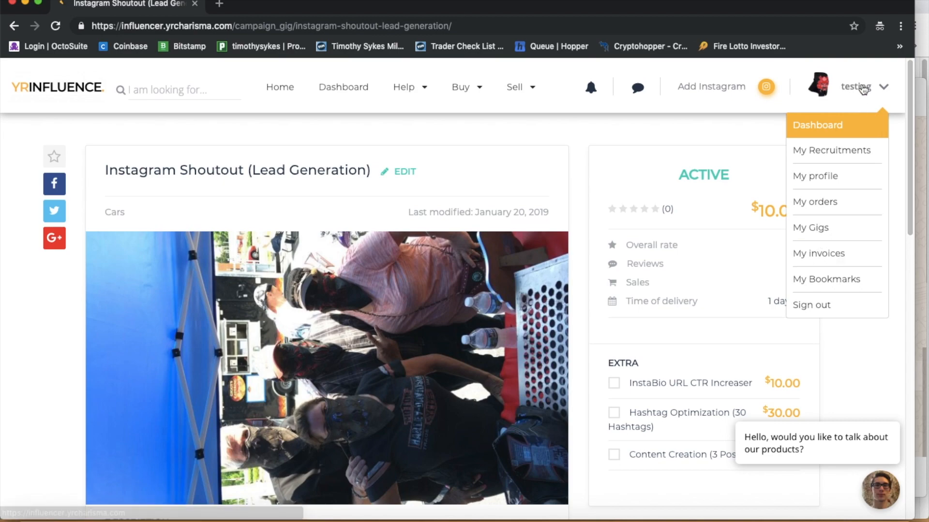
Step: Archive the Instagram Shoutout gig from My Gigs, then renew it
click(814, 230)
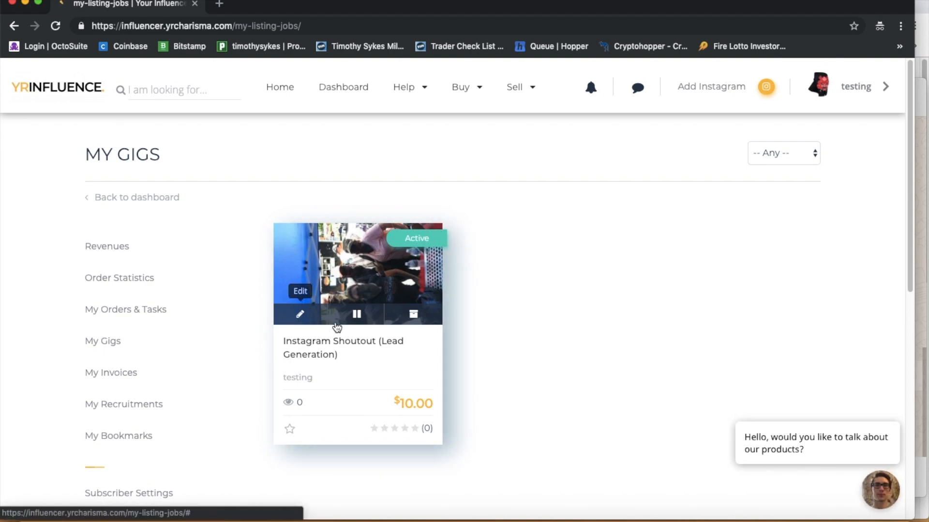
click(410, 321)
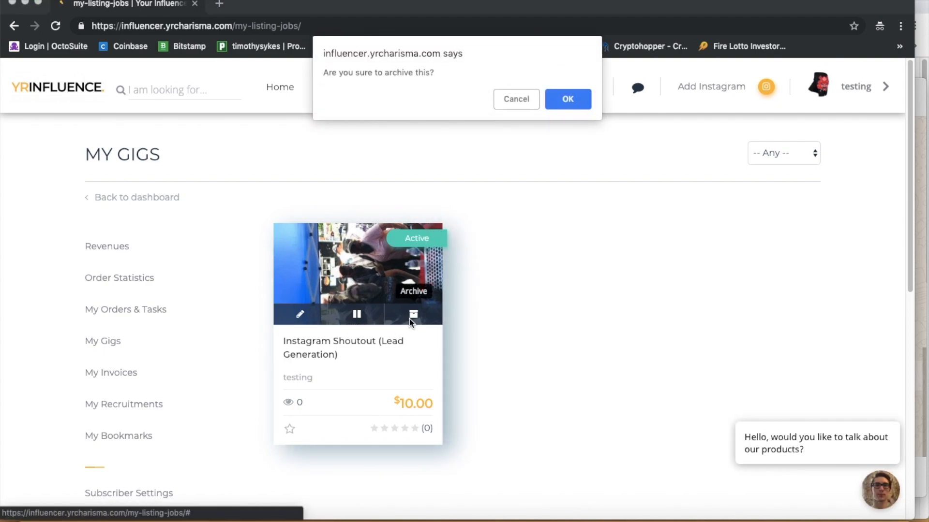
click(568, 100)
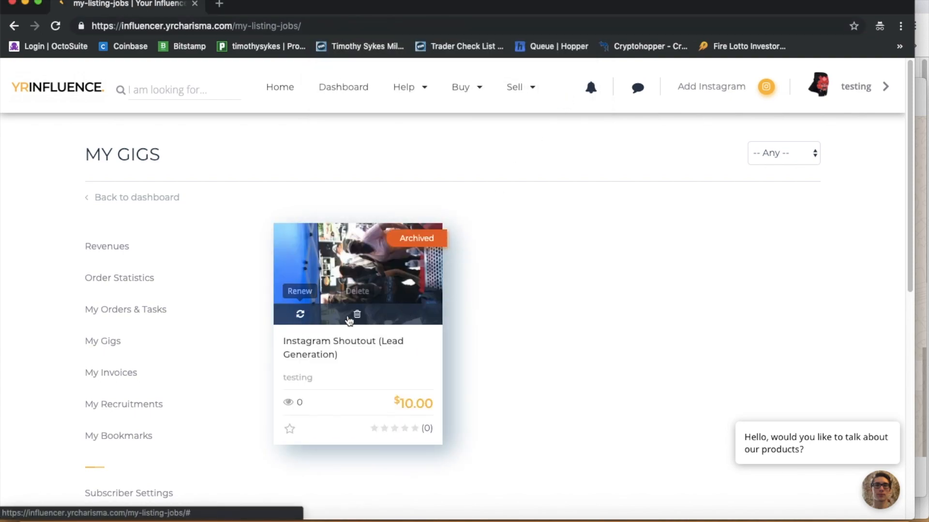
click(306, 314)
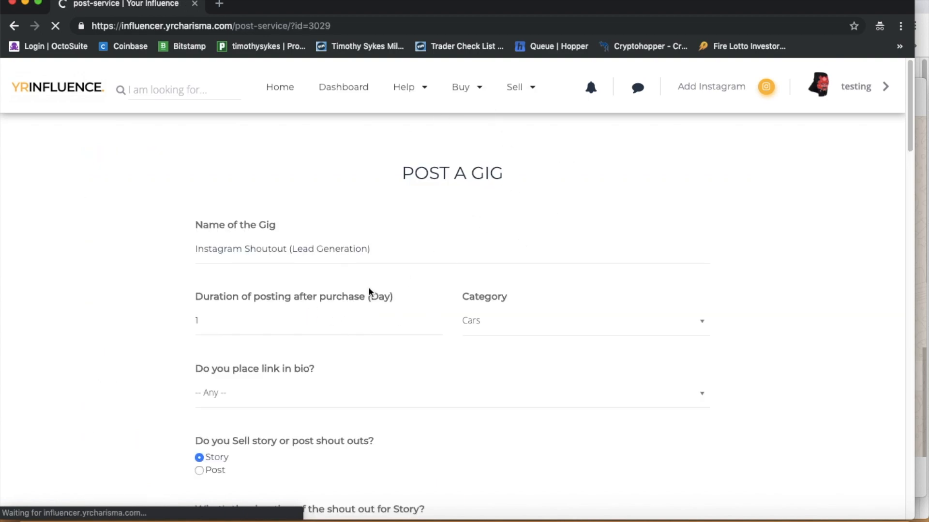
Step: Set link in bio to No and story shoutout duration to 24hr, then save
scroll(289, 322, down, 2)
click(287, 343)
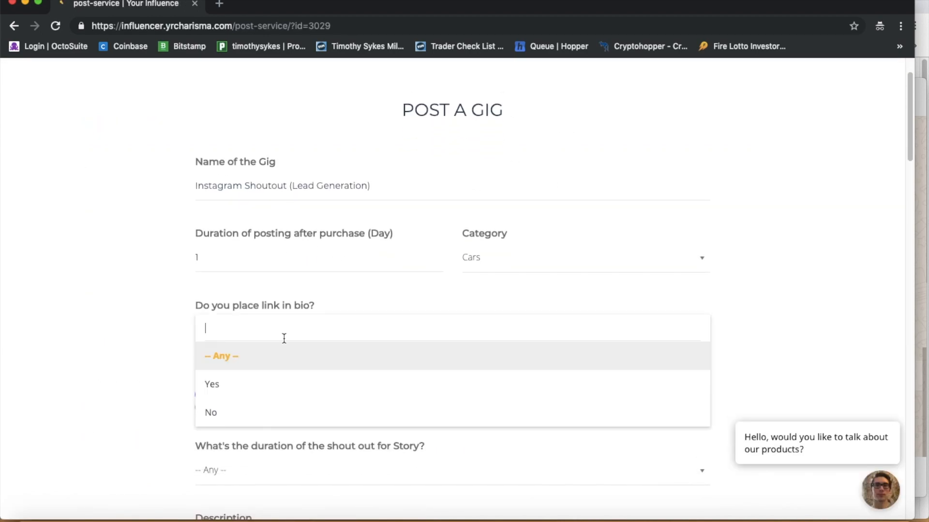
click(299, 410)
scroll(298, 407, down, 4)
scroll(298, 407, down, 3)
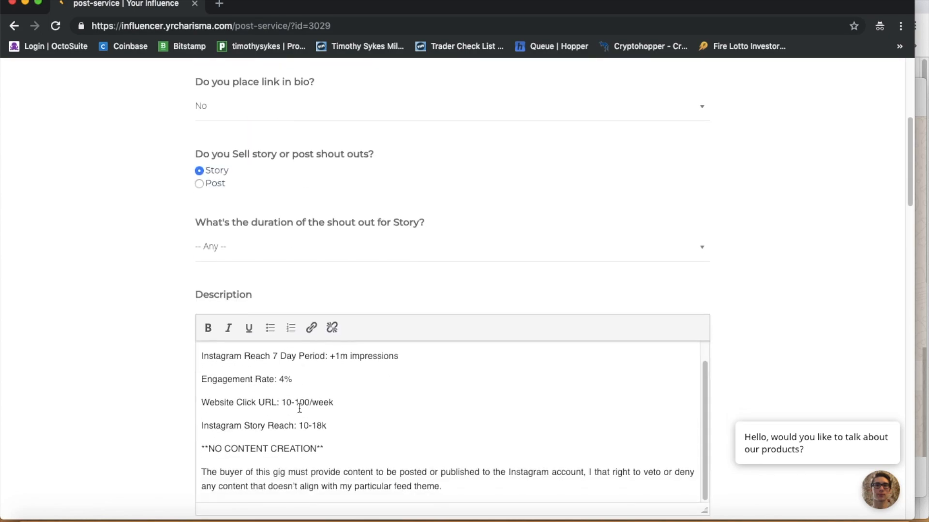
scroll(305, 404, up, 3)
click(320, 257)
click(300, 307)
scroll(343, 404, down, 1)
scroll(88, 432, down, 15)
scroll(90, 431, up, 8)
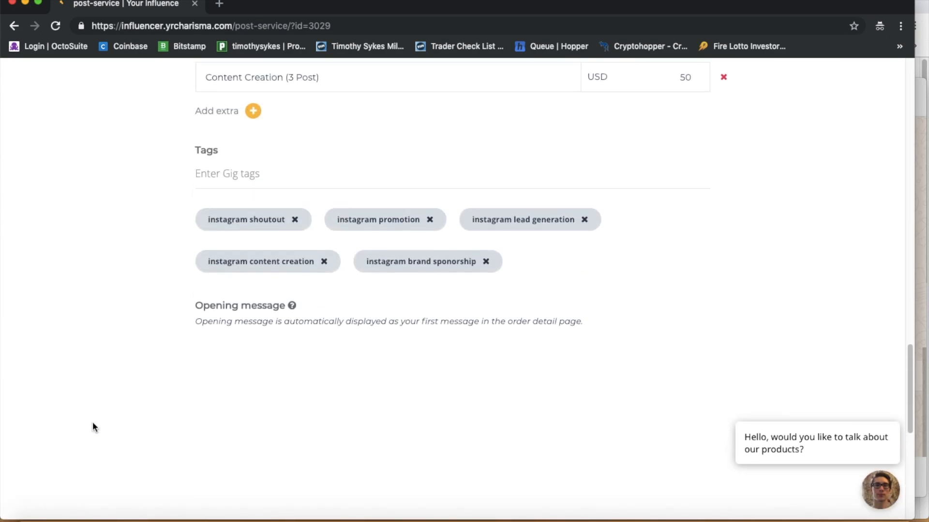
scroll(393, 206, up, 4)
scroll(653, 344, down, 9)
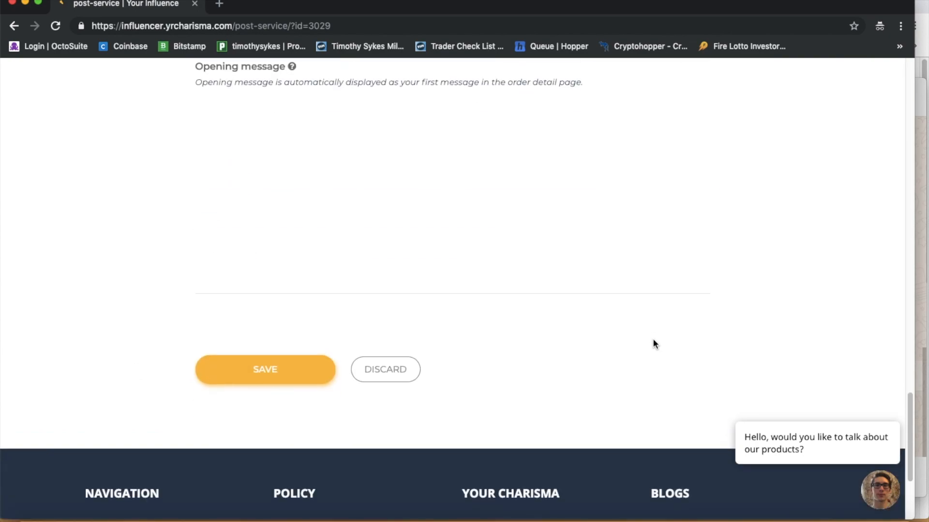
click(262, 378)
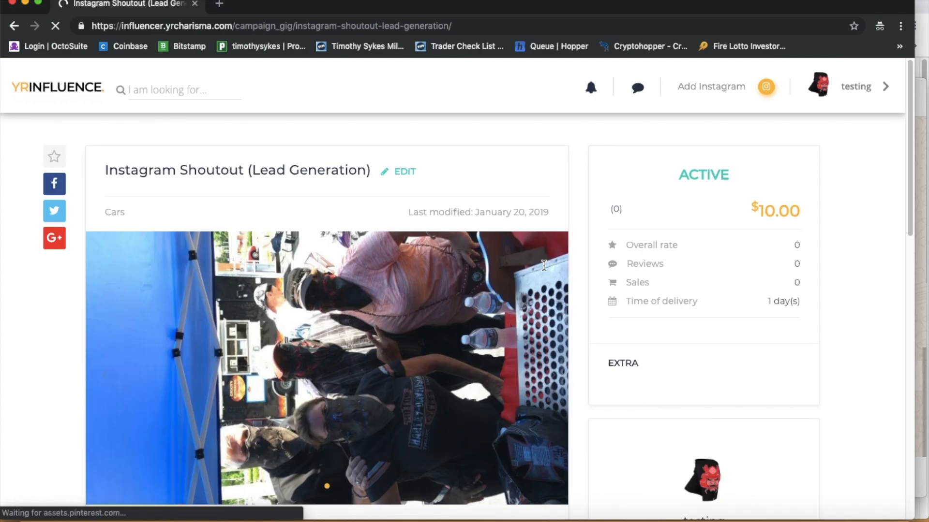
Step: Go to My Gigs, open the gig's edit form in a new tab, then close it
mouse_move(826, 106)
click(822, 229)
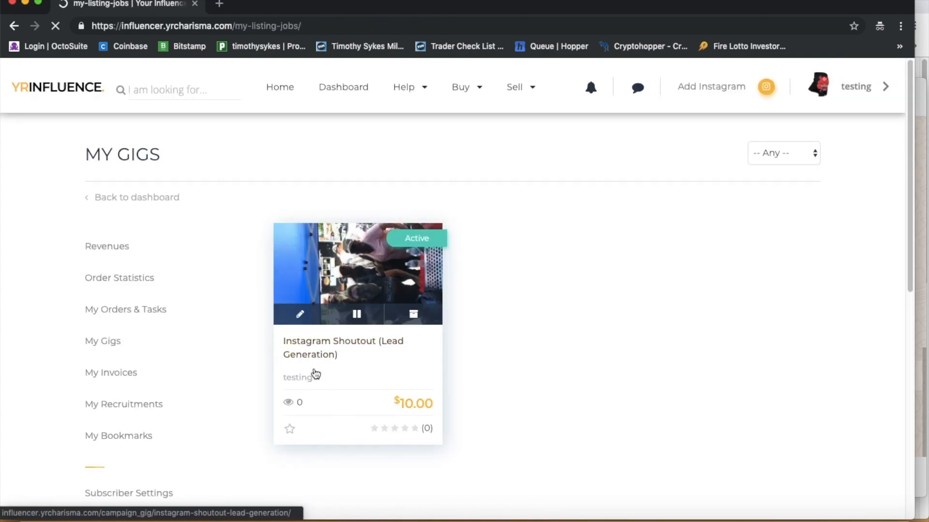
click(301, 315)
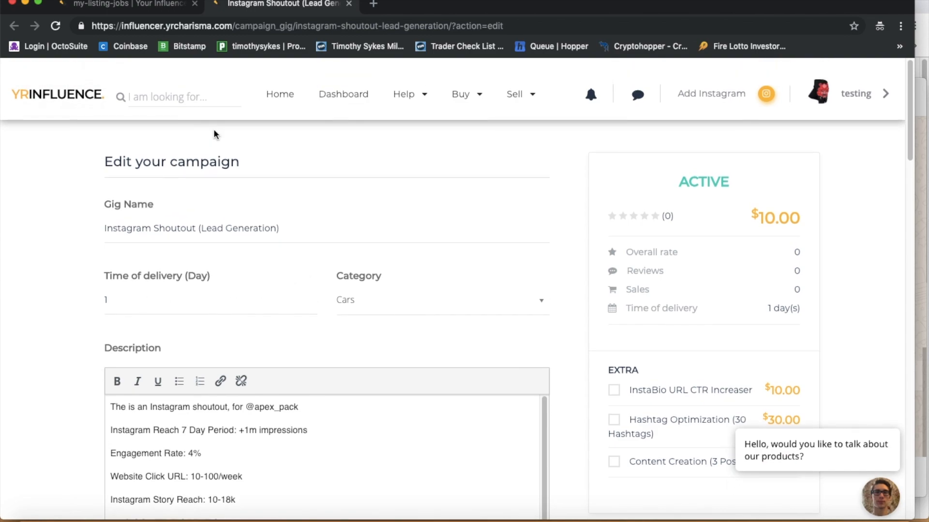
click(348, 4)
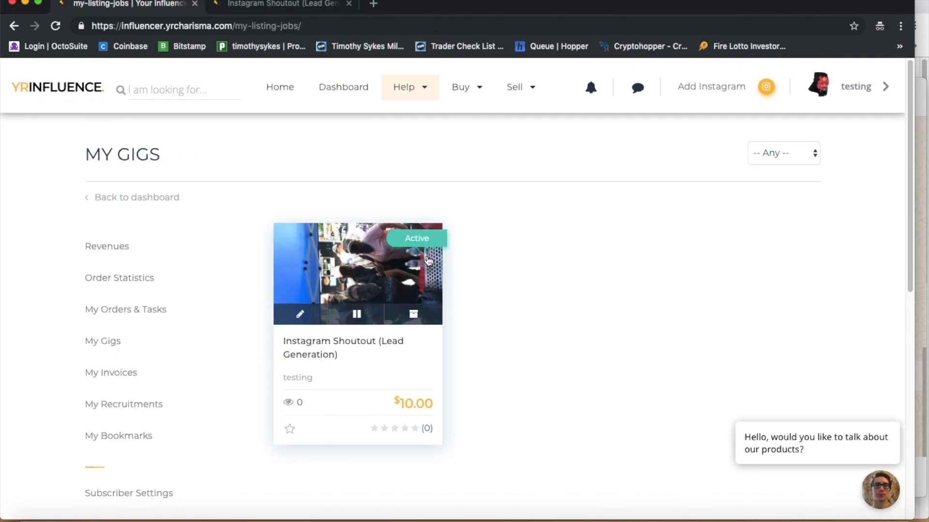